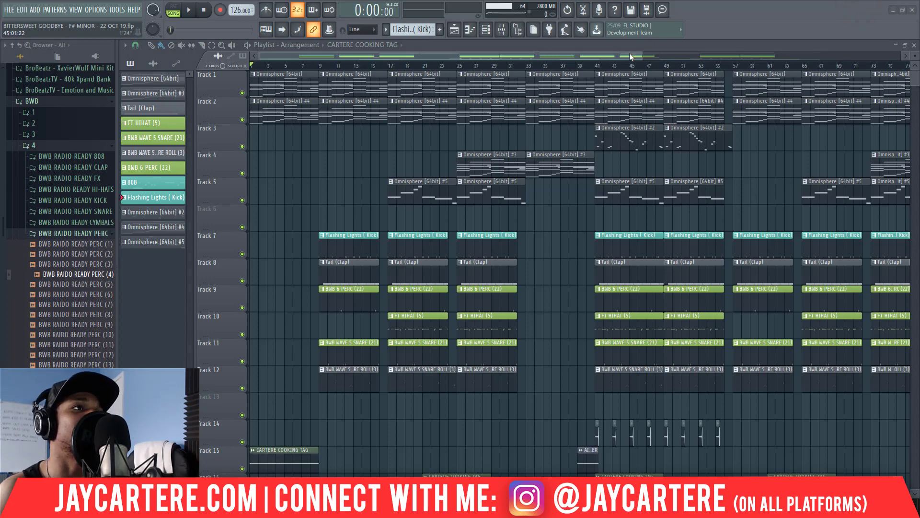
Select bars 1 to 8 of the playlist arrangement as the playback range
drag(643, 56, 903, 56)
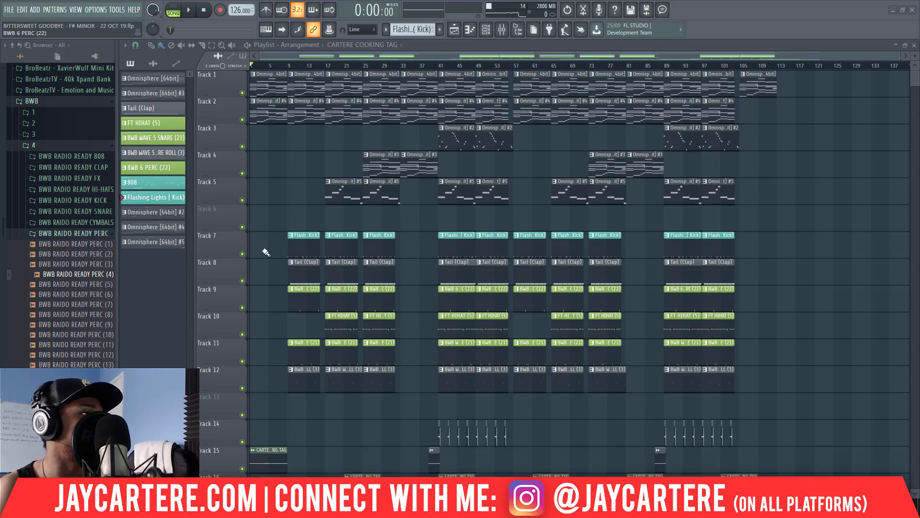
scroll(290, 279, down, 4)
scroll(293, 285, up, 4)
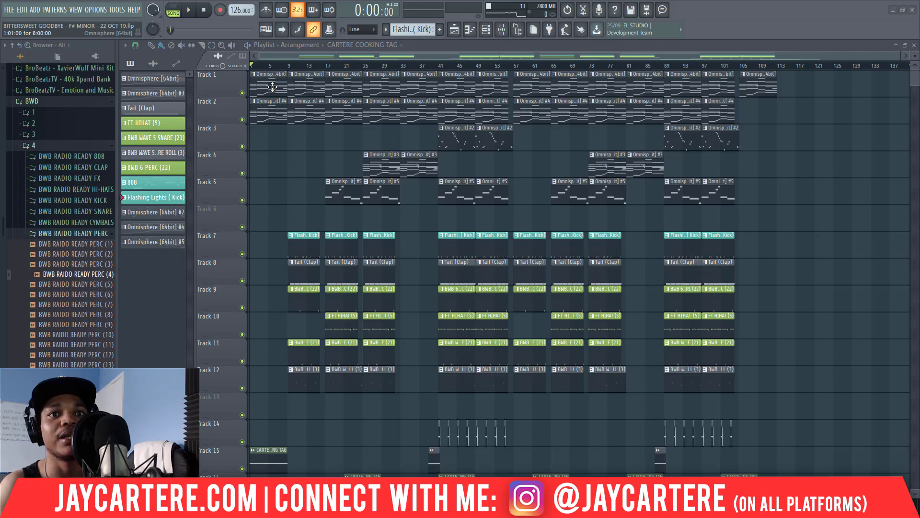
drag(287, 64, 250, 65)
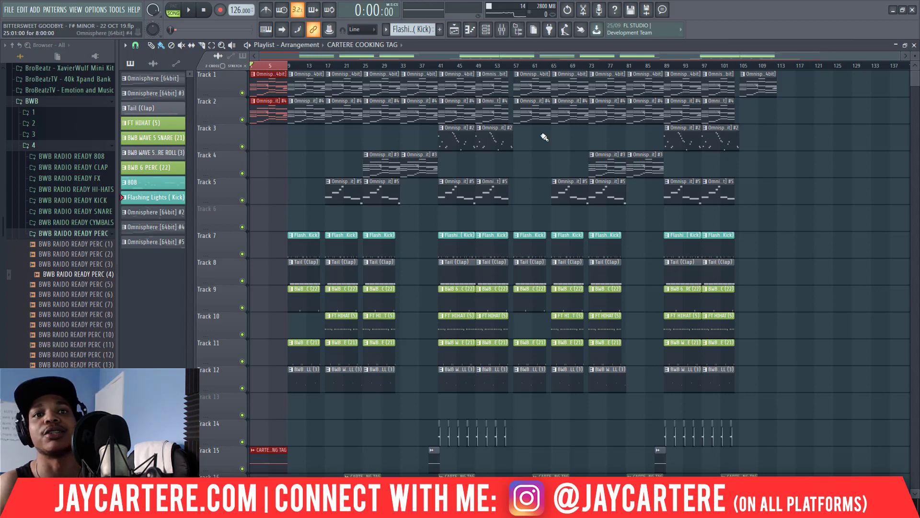
Bring up the channel rack and inspect the patch loaded in the first Omnisphere channel, closing the plugin when done
key(F6)
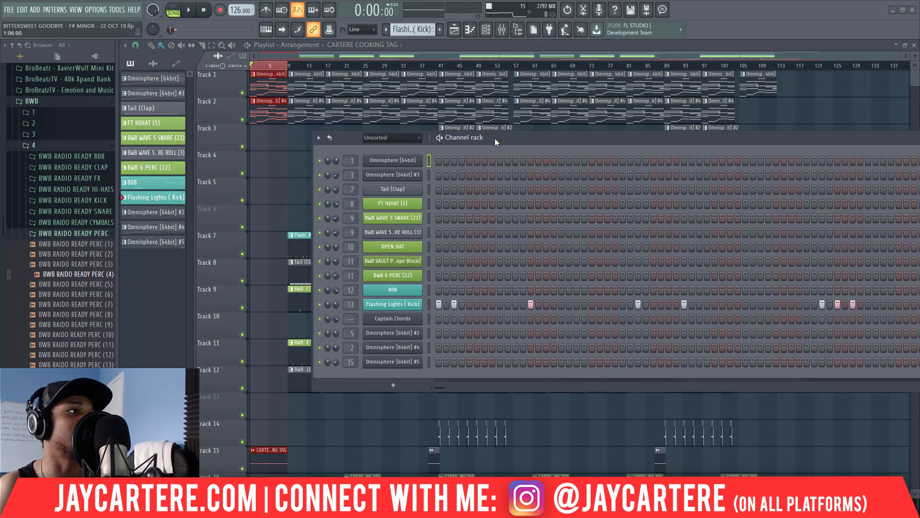
drag(506, 140, 538, 220)
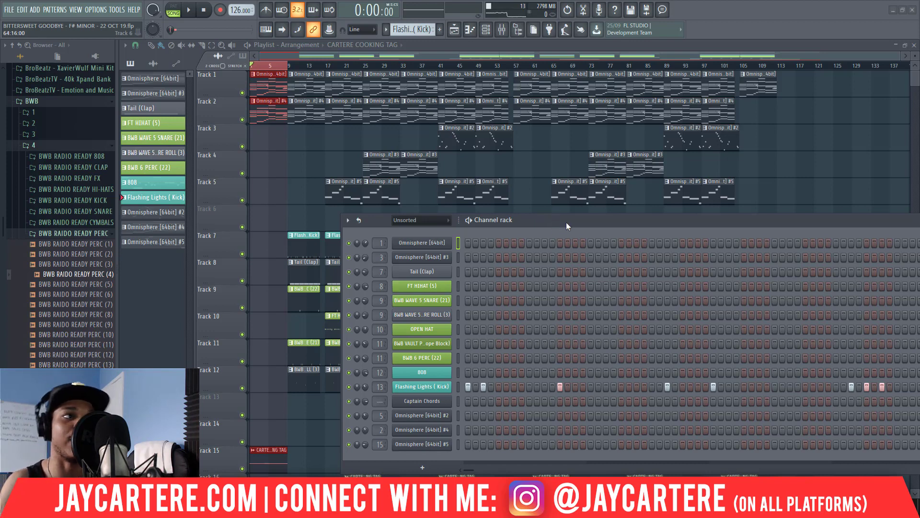
right_click(416, 241)
click(416, 241)
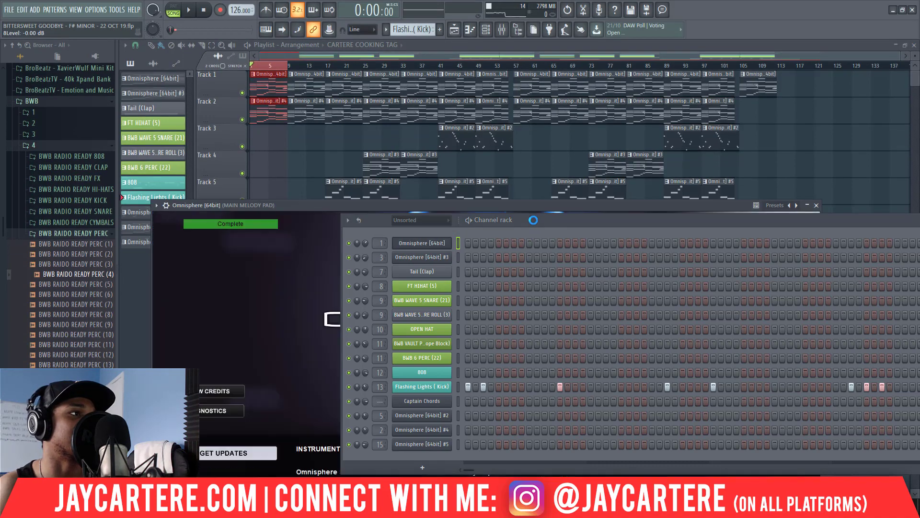
mouse_move(533, 220)
mouse_down()
mouse_move(712, 321)
mouse_move(861, 381)
mouse_up()
click(445, 268)
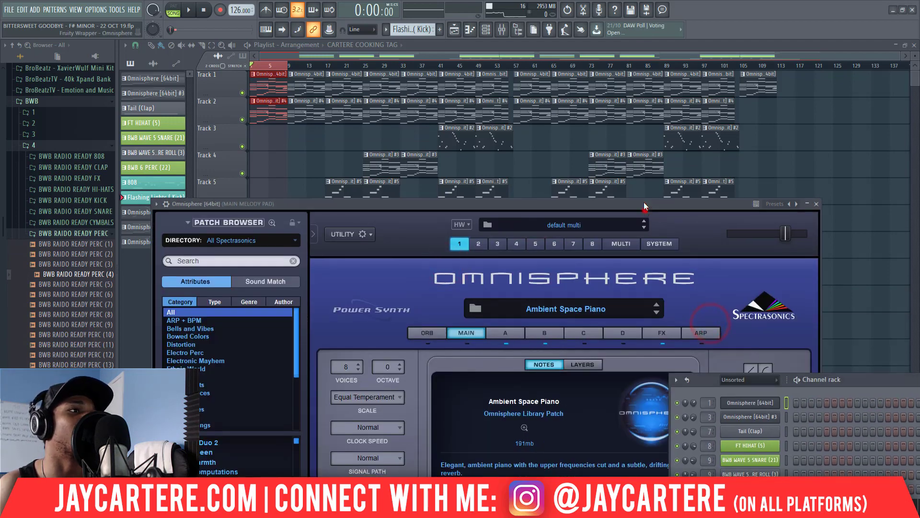
drag(647, 211, 650, 119)
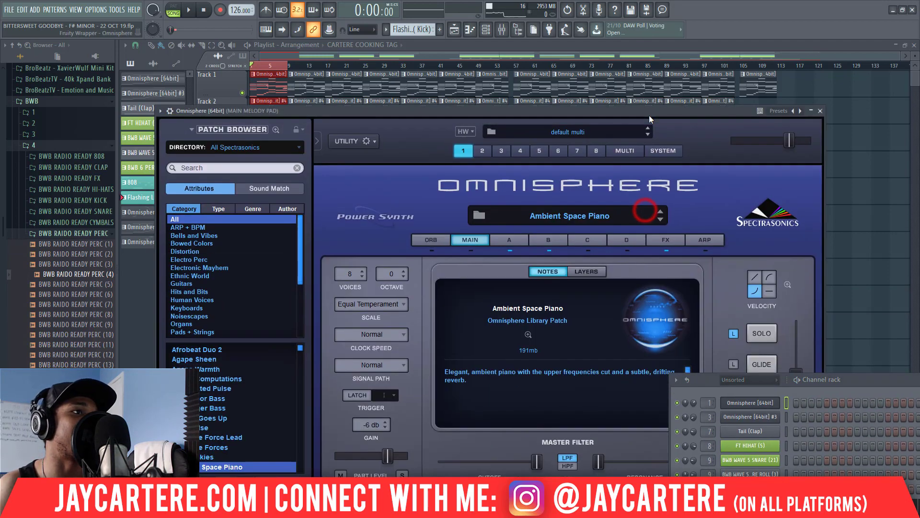
click(820, 111)
Inspect the patch loaded in the Omnisphere #4 channel and close its plugin window
drag(875, 381, 643, 204)
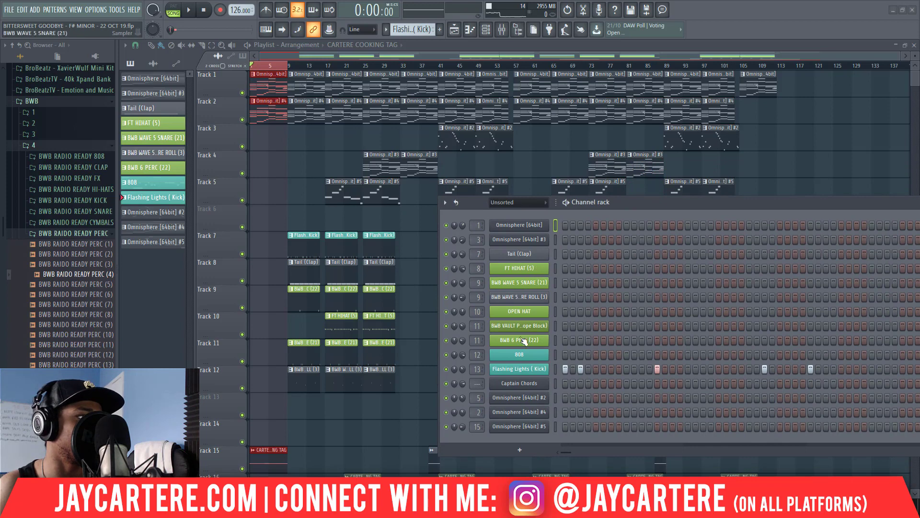
right_click(524, 412)
click(523, 412)
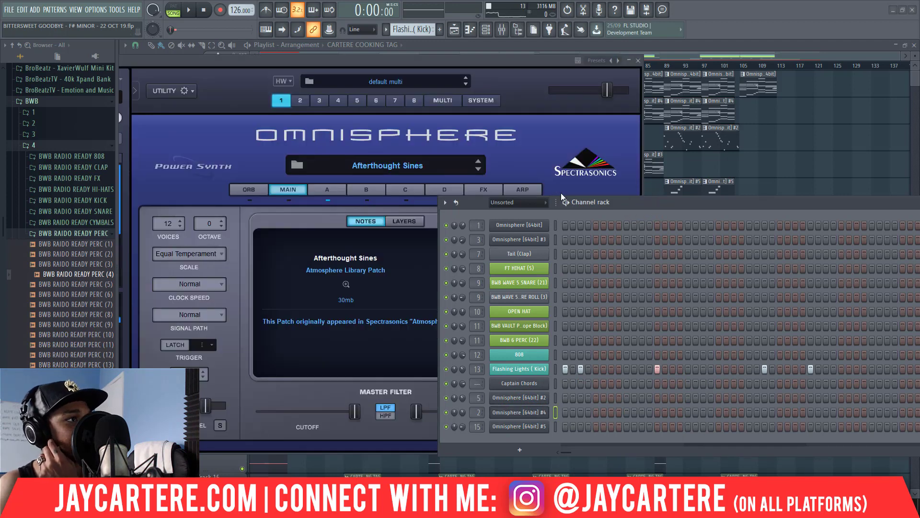
click(638, 60)
Open the first Omnisphere clip on Track 1 in the piano roll and examine its chord notes across the full pattern
drag(642, 202, 706, 257)
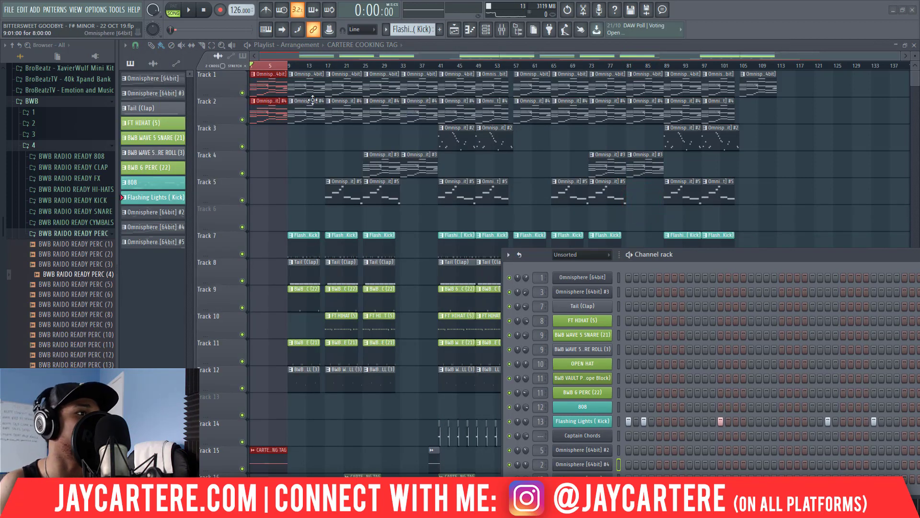
click(269, 90)
double_click(269, 90)
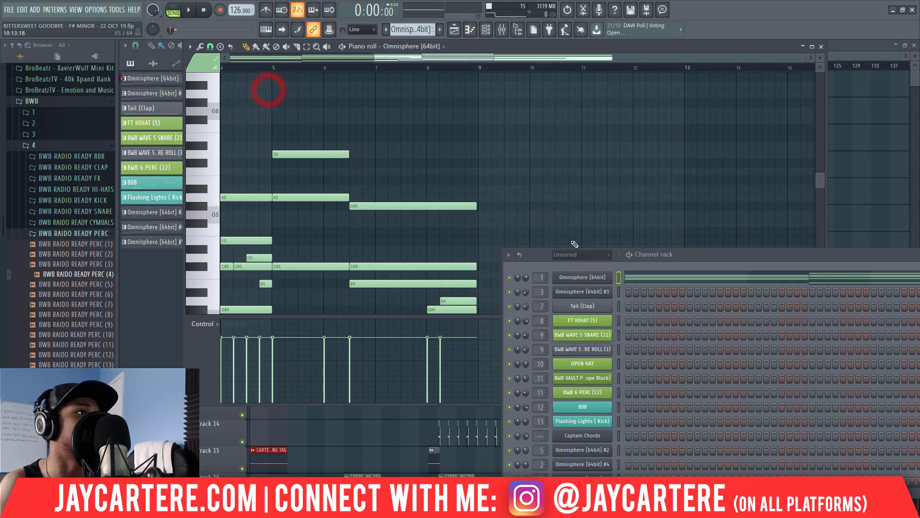
click(376, 59)
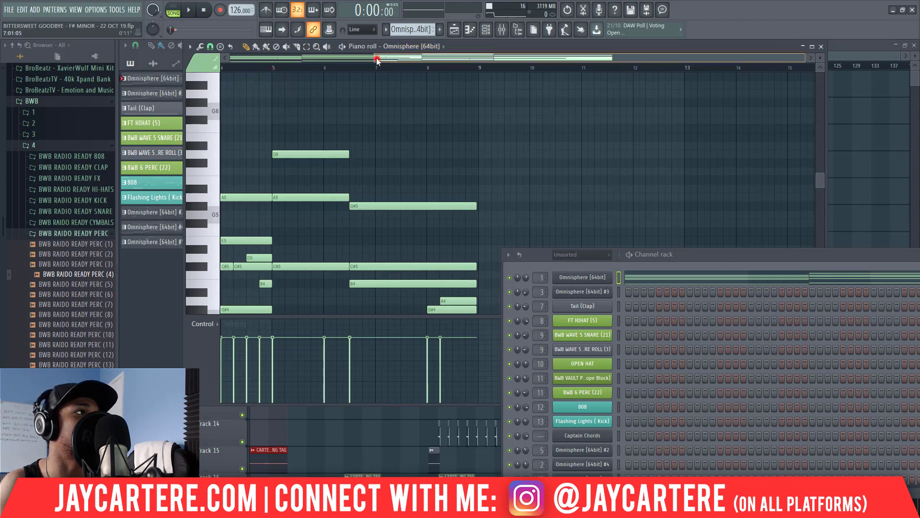
scroll(375, 152, down, 3)
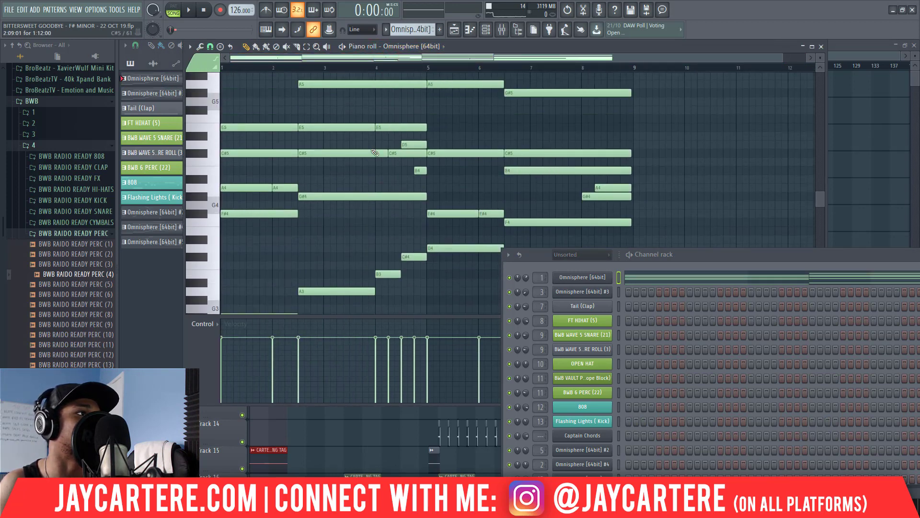
drag(782, 56, 910, 57)
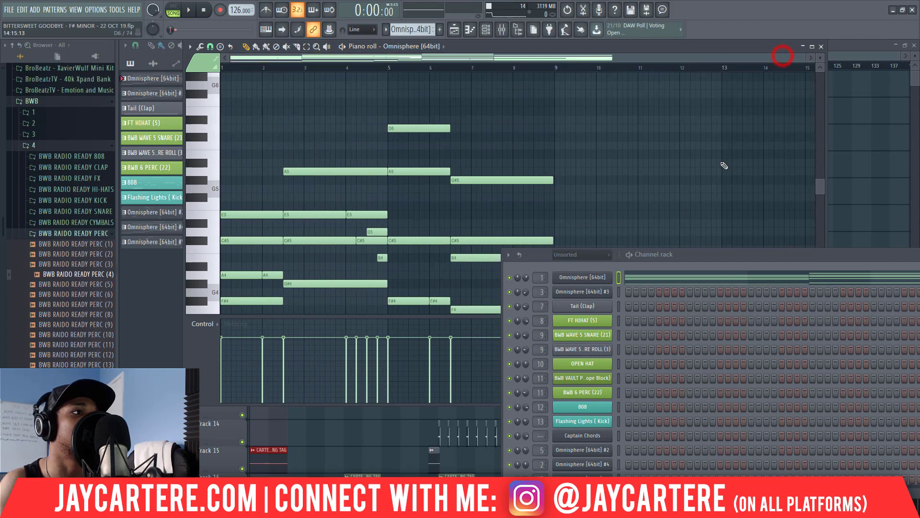
scroll(501, 156, down, 4)
scroll(501, 154, up, 1)
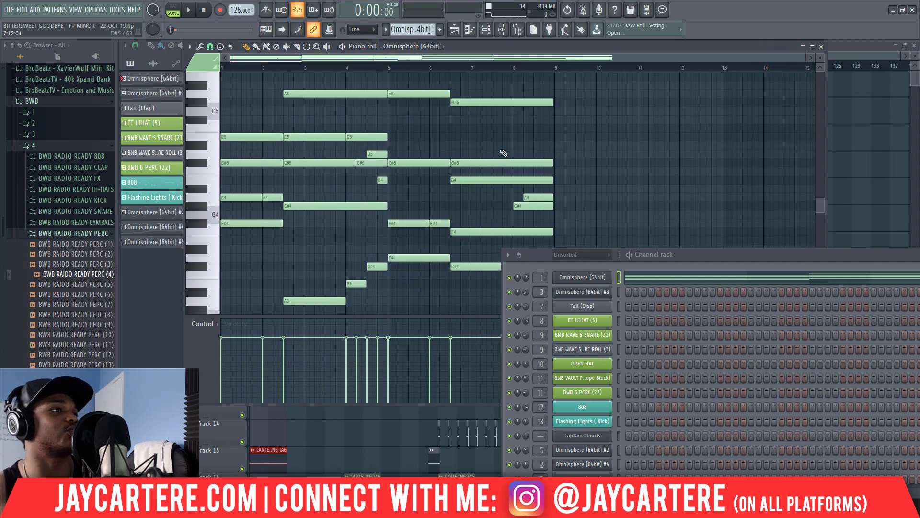
scroll(503, 153, down, 5)
scroll(509, 164, up, 5)
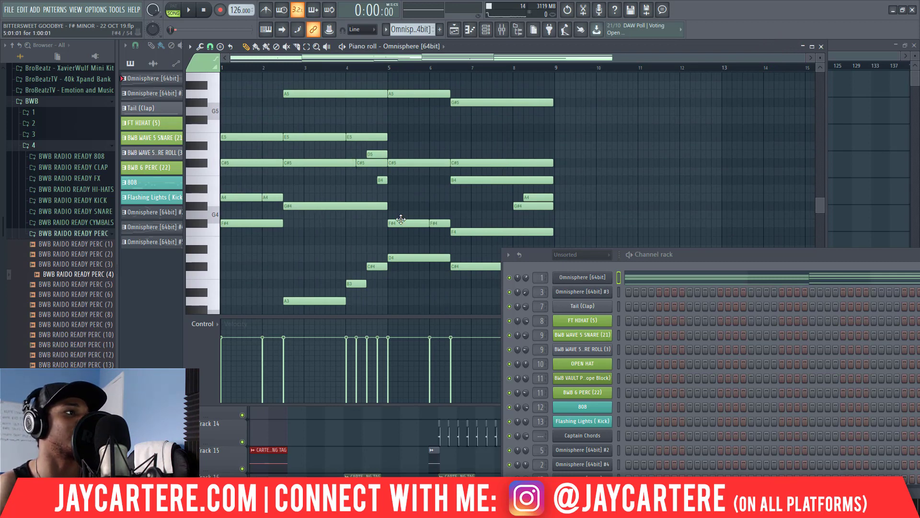
scroll(402, 219, up, 3)
scroll(379, 158, down, 2)
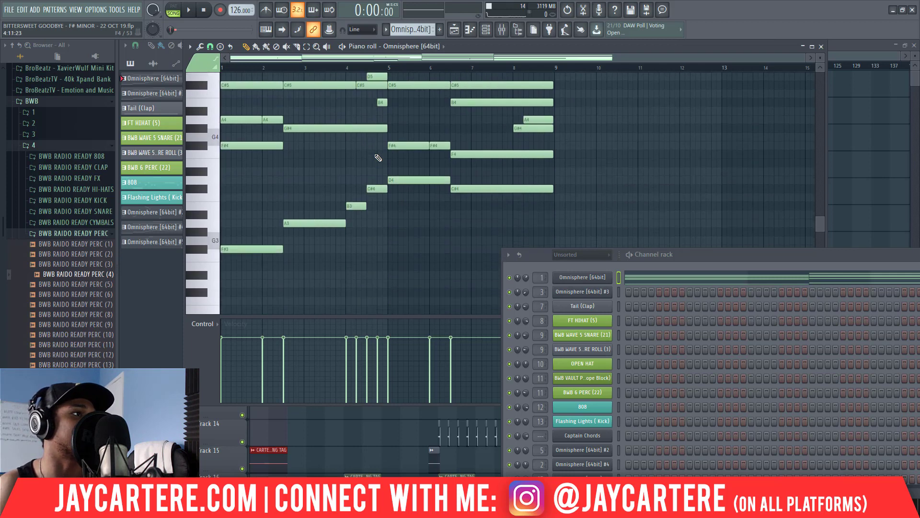
scroll(333, 229, down, 2)
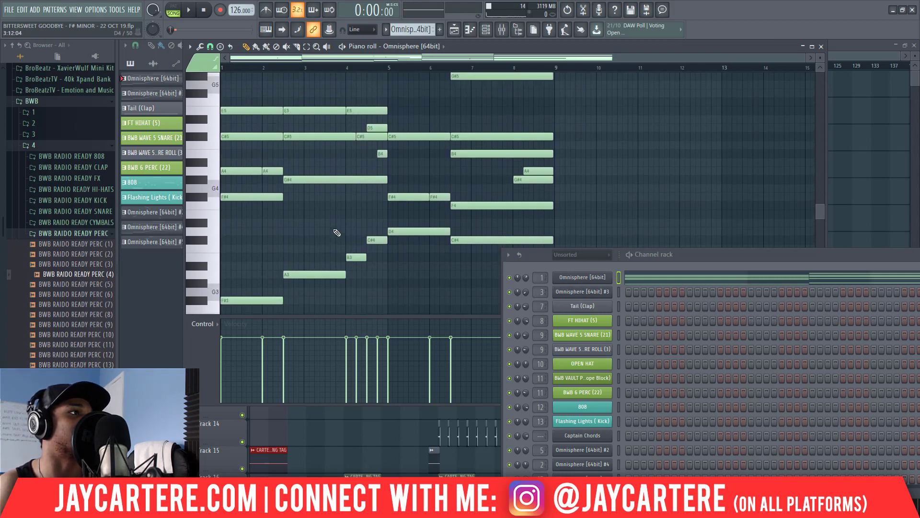
Play the selected eight bars while following the chord notes in the piano roll, and stop playback at the end
key(space)
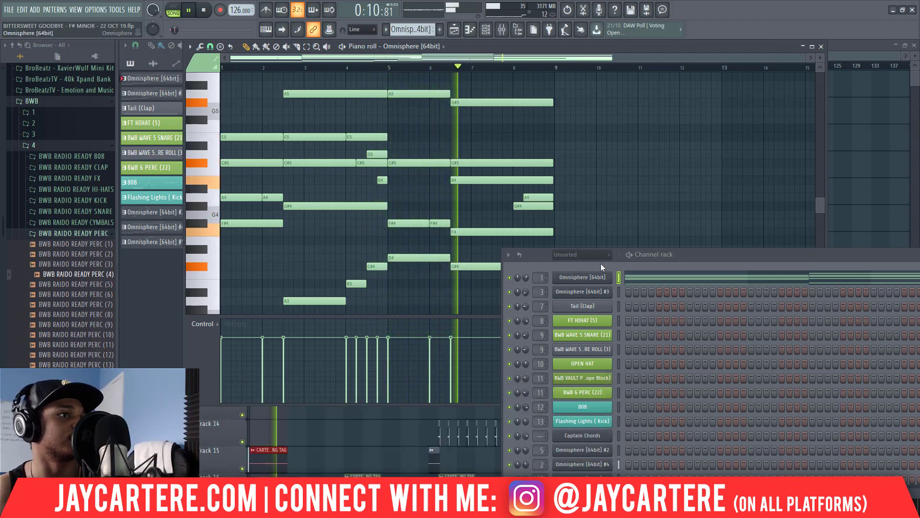
drag(692, 258, 788, 330)
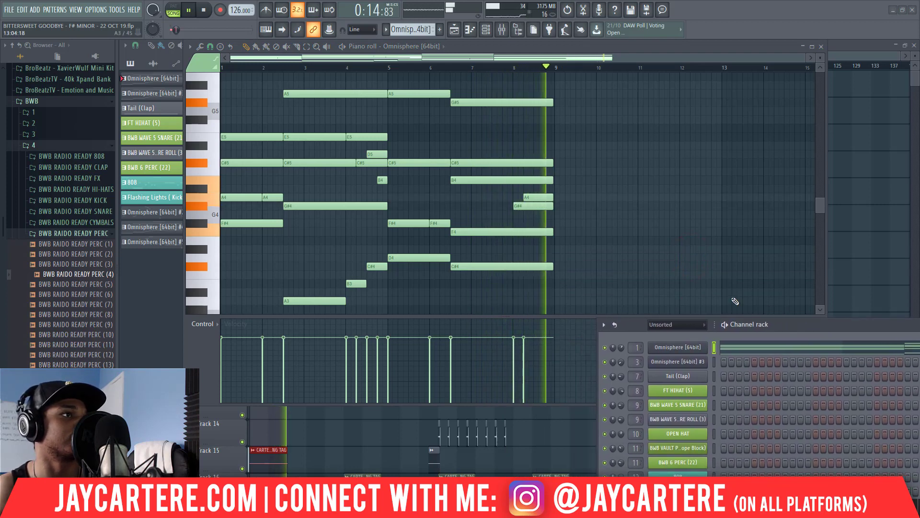
key(space)
click(563, 293)
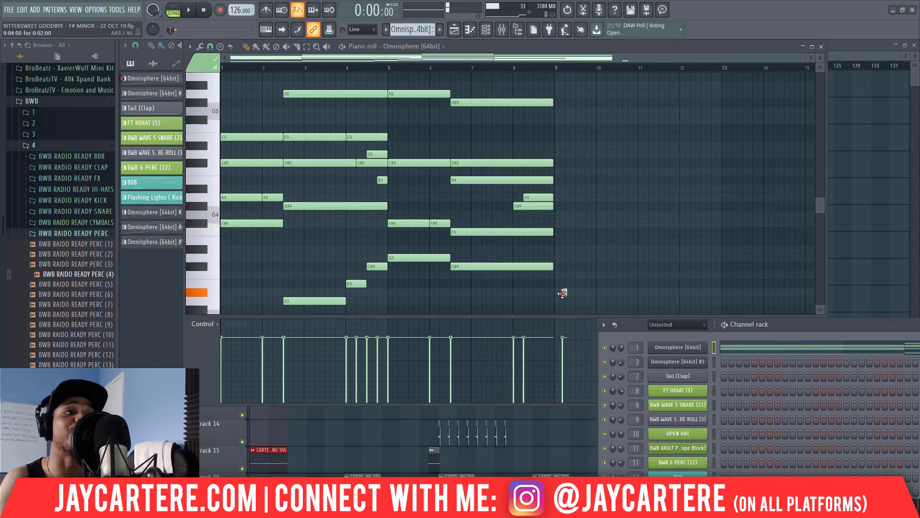
right_click(566, 293)
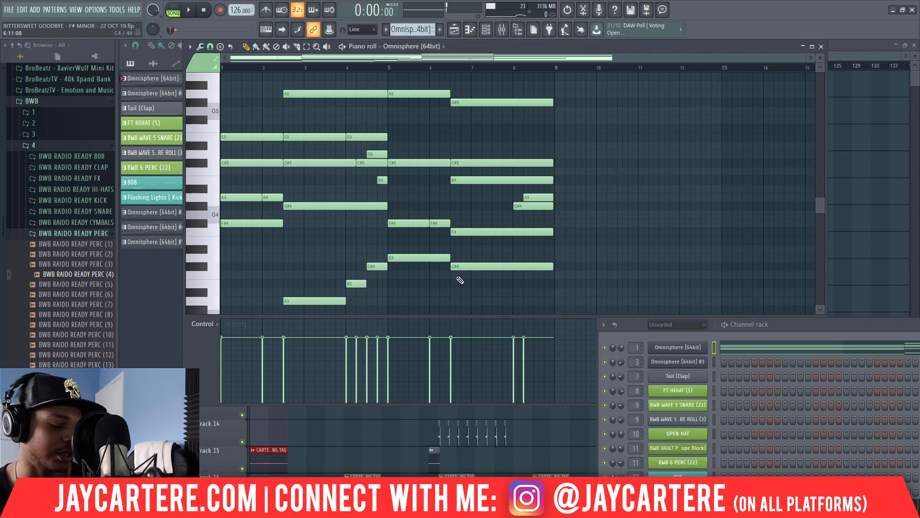
Preview randomized levels on all chord notes, dismiss the randomizer without accepting, and close the piano roll
key(ctrl+a)
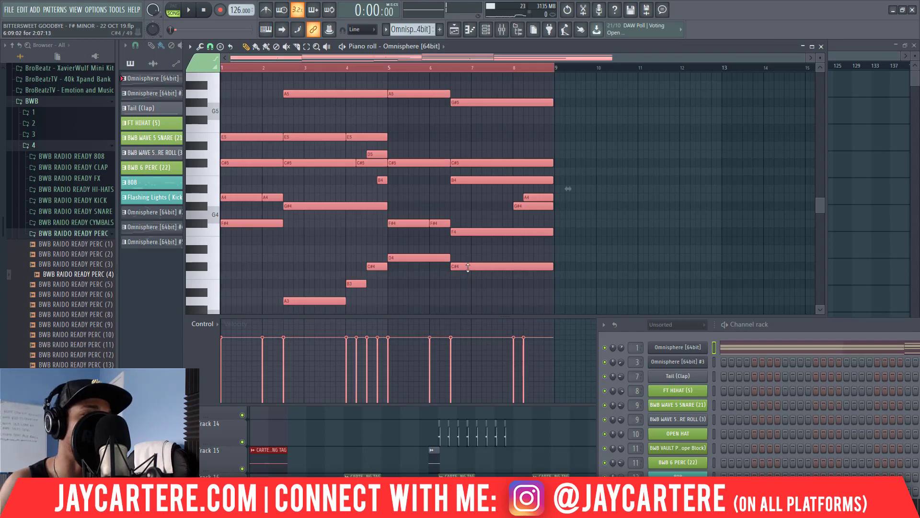
key(alt+r)
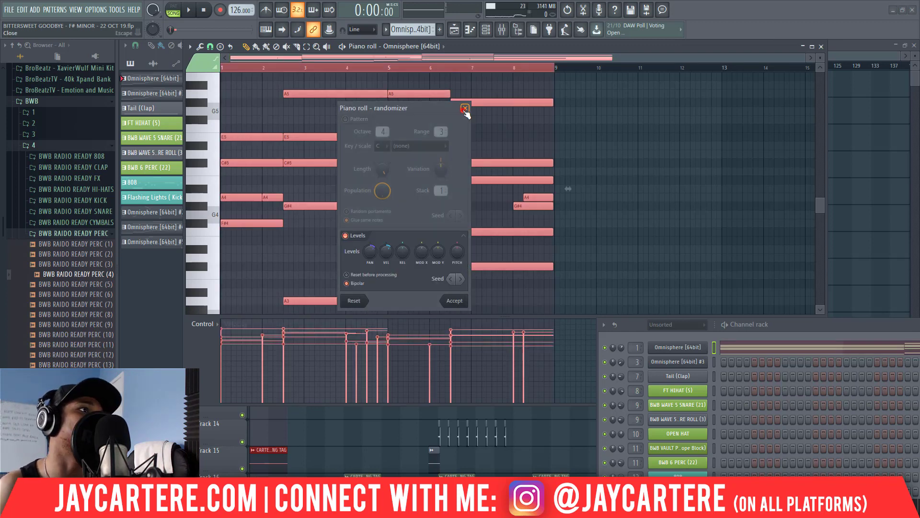
click(464, 107)
click(821, 47)
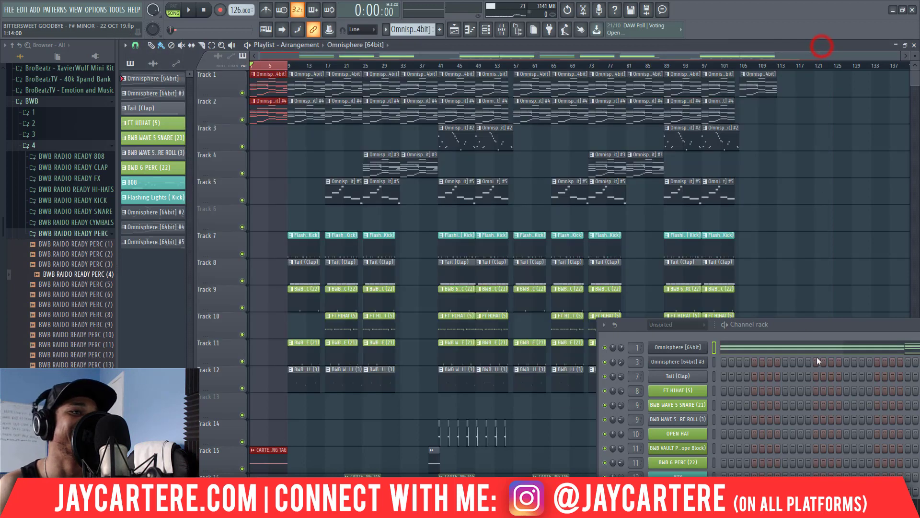
Open the Captain Chords plugin, examine the chord progression in its Verse section, and close it
drag(801, 324, 542, 168)
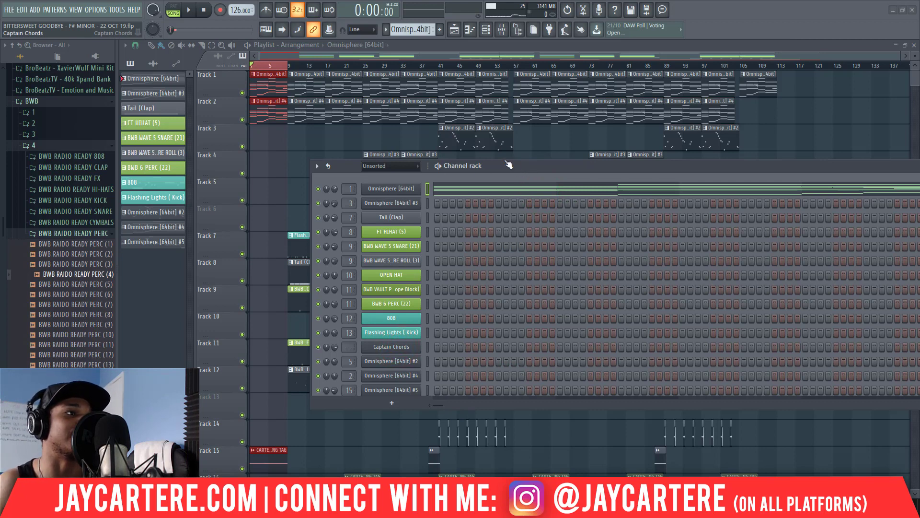
drag(530, 169, 772, 247)
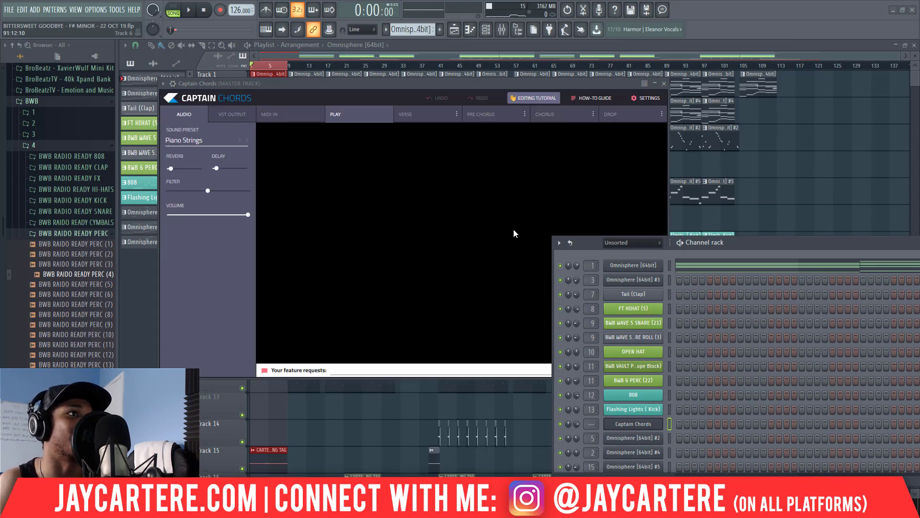
click(438, 116)
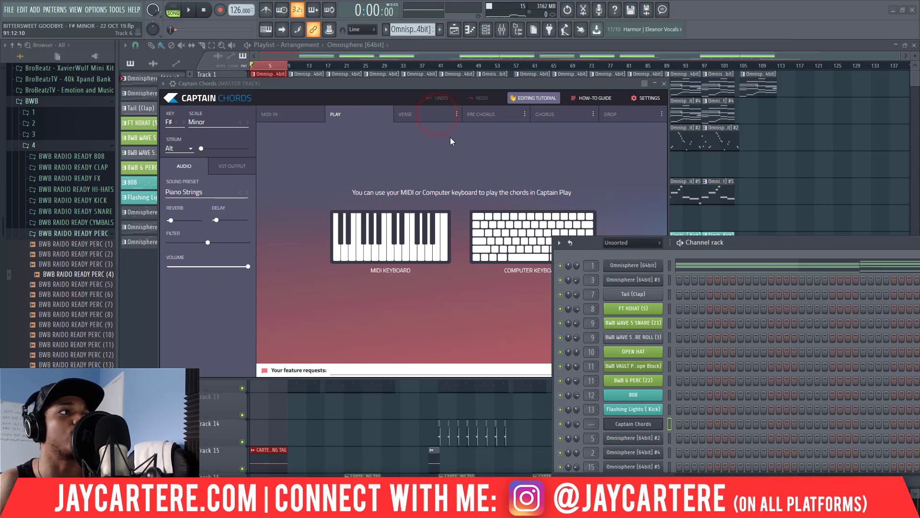
drag(770, 244, 812, 375)
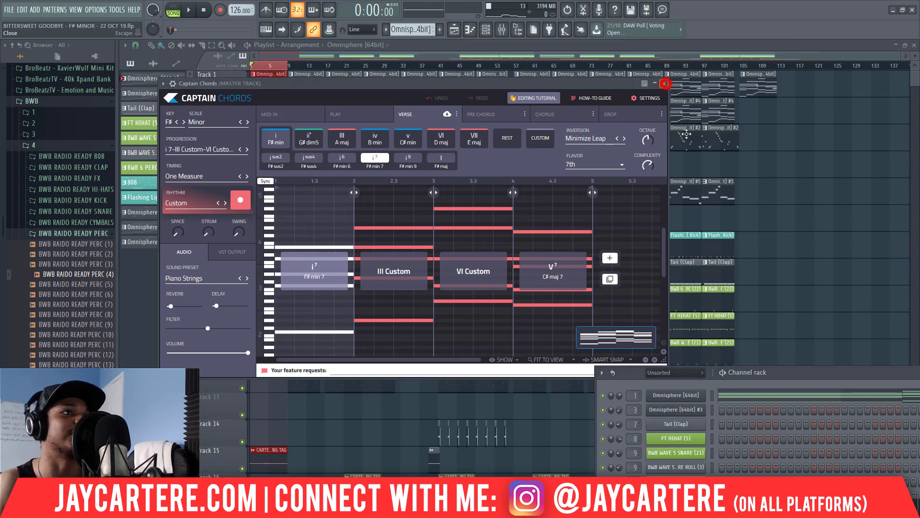
click(665, 84)
drag(802, 372, 746, 209)
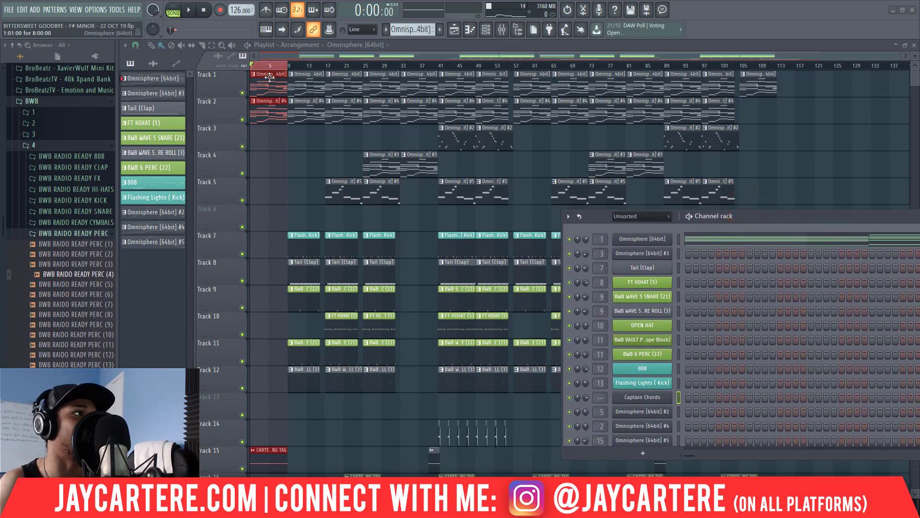
drag(752, 214, 521, 157)
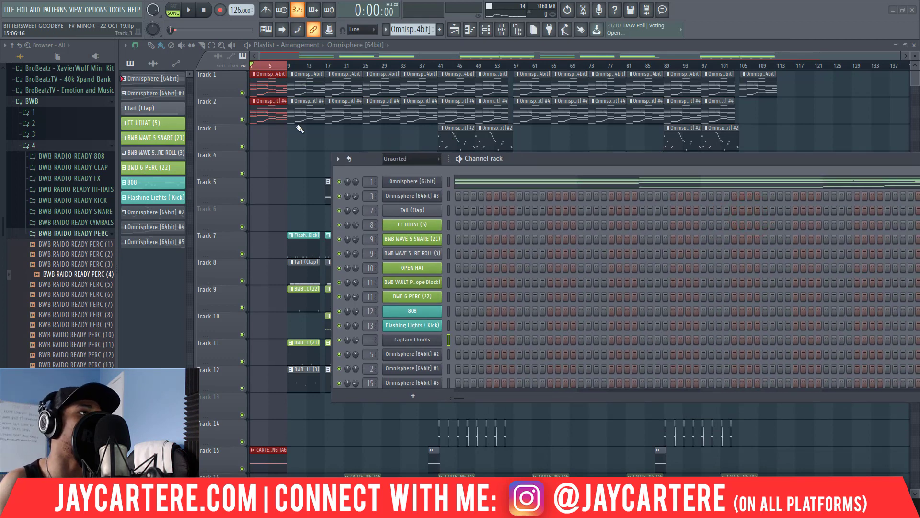
drag(519, 160, 633, 213)
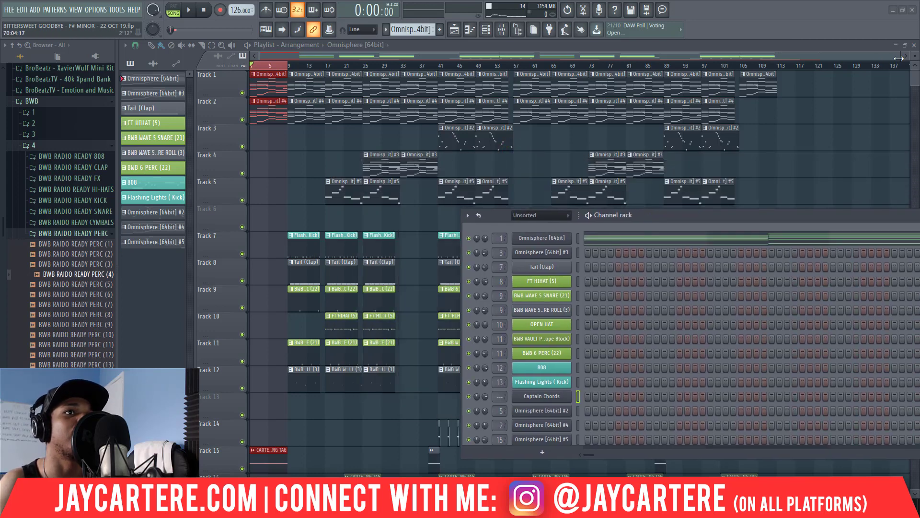
drag(899, 58, 524, 86)
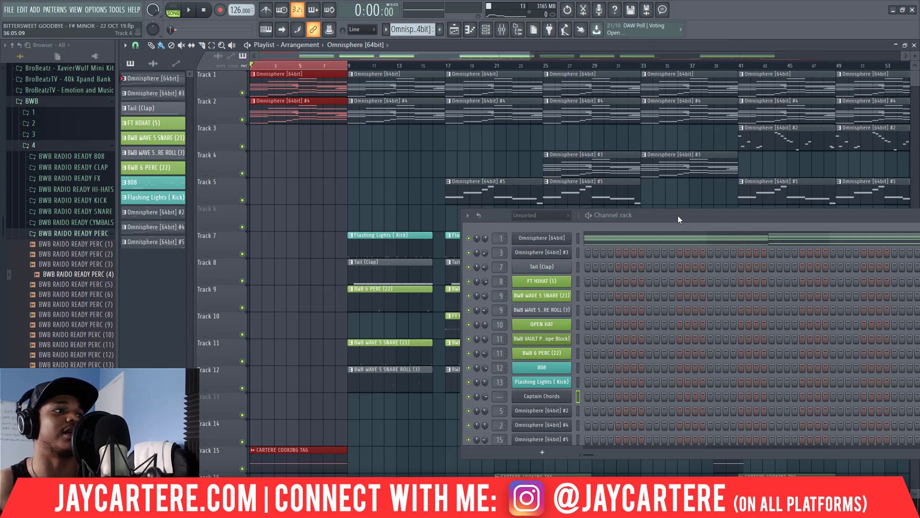
scroll(330, 201, down, 3)
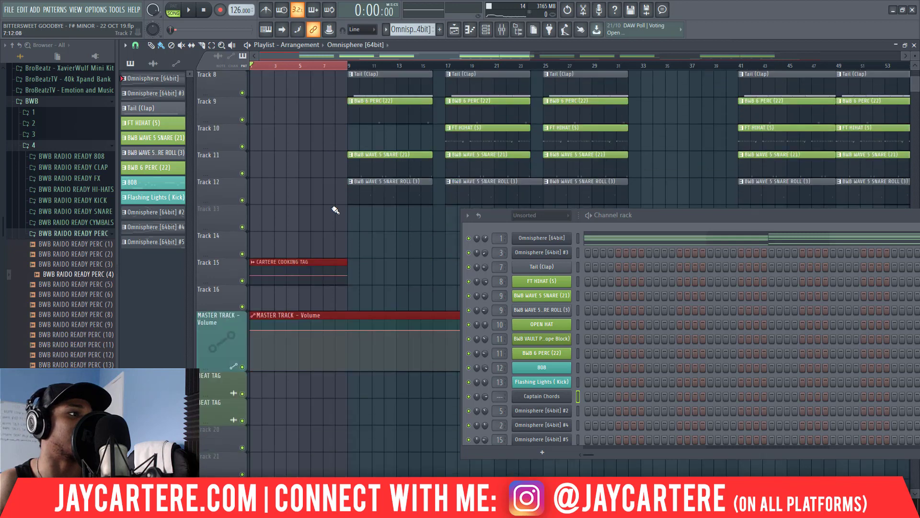
Move the channel rack off the clips and select bars 17 to 25 on the playlist timeline
scroll(335, 209, up, 3)
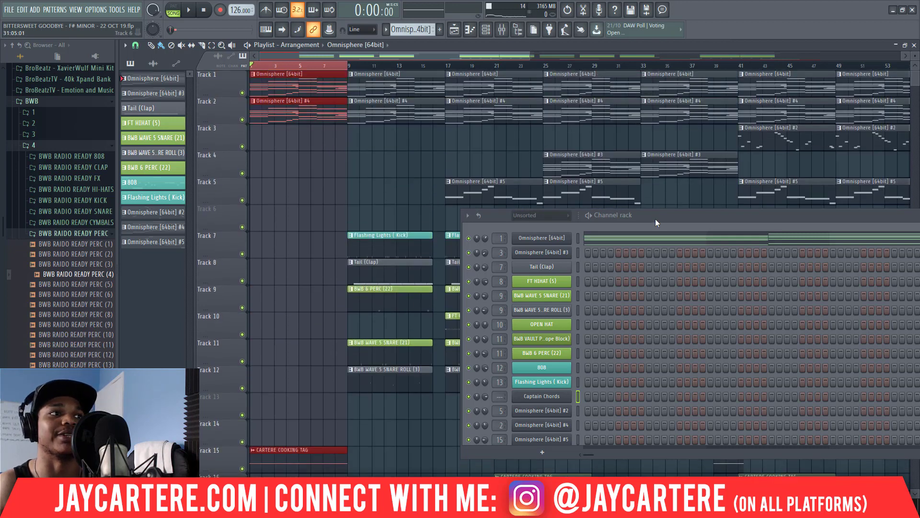
drag(655, 218, 739, 173)
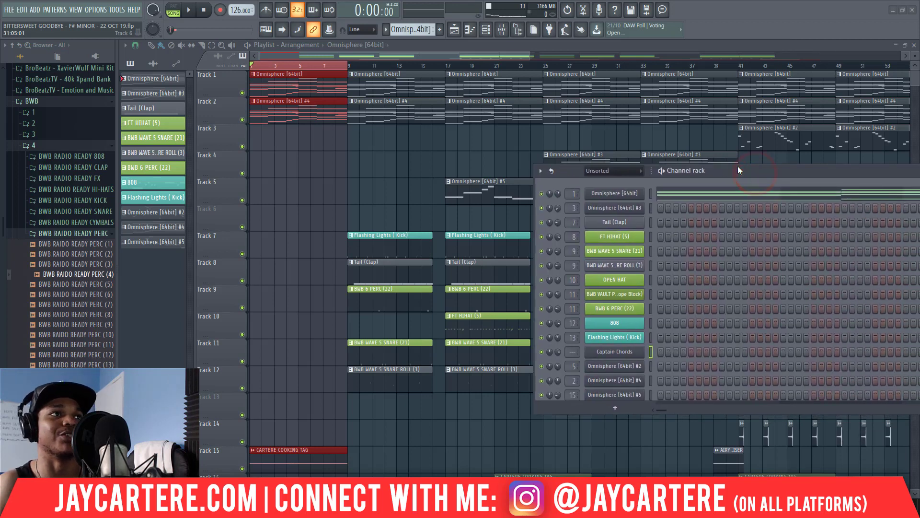
drag(529, 52, 905, 52)
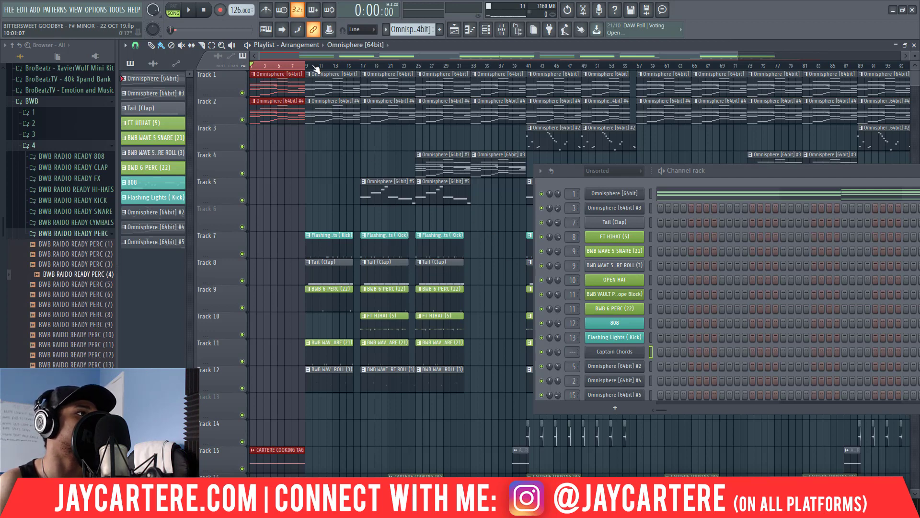
drag(314, 66, 312, 66)
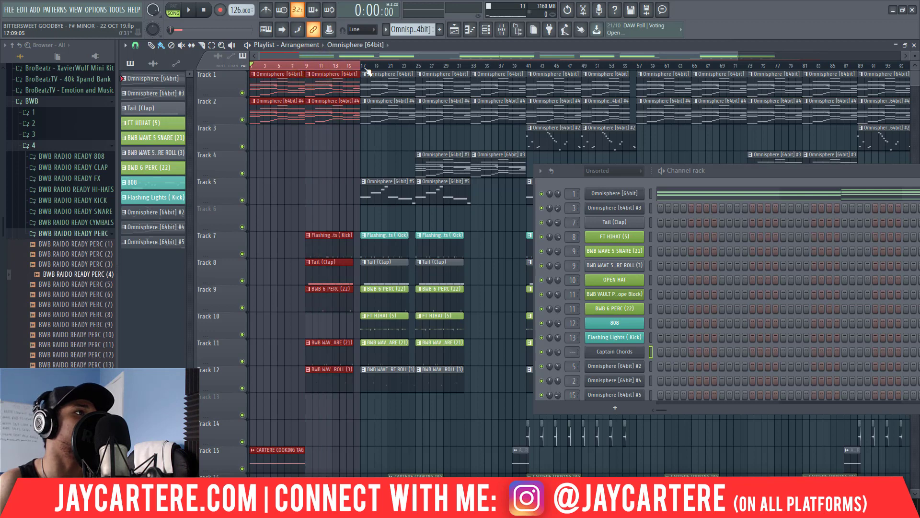
click(365, 67)
drag(361, 66, 415, 66)
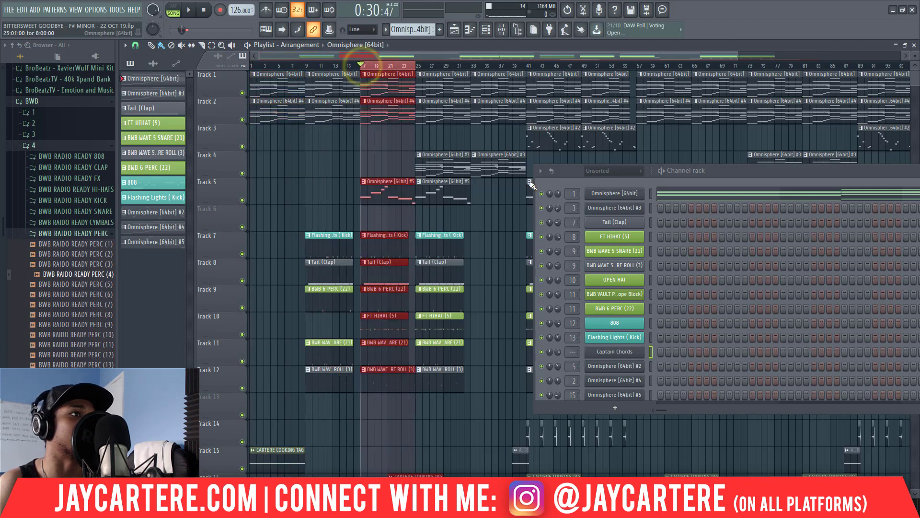
Solo the first Omnisphere channel in the channel rack and briefly audition it over the selected bars
drag(725, 170, 716, 150)
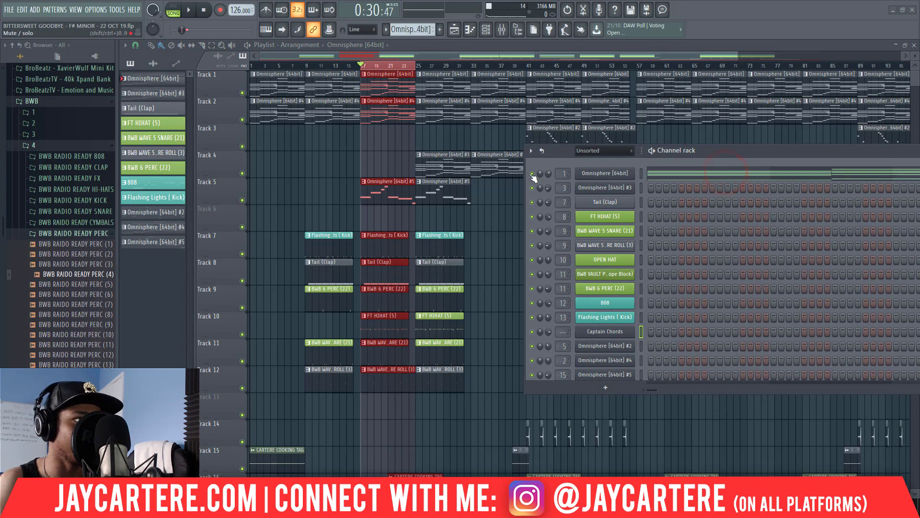
right_click(532, 174)
click(550, 177)
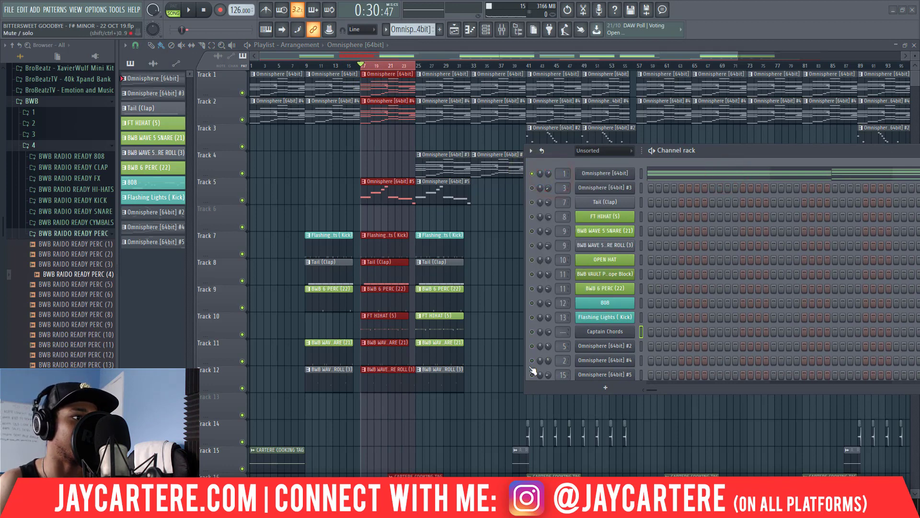
key(space)
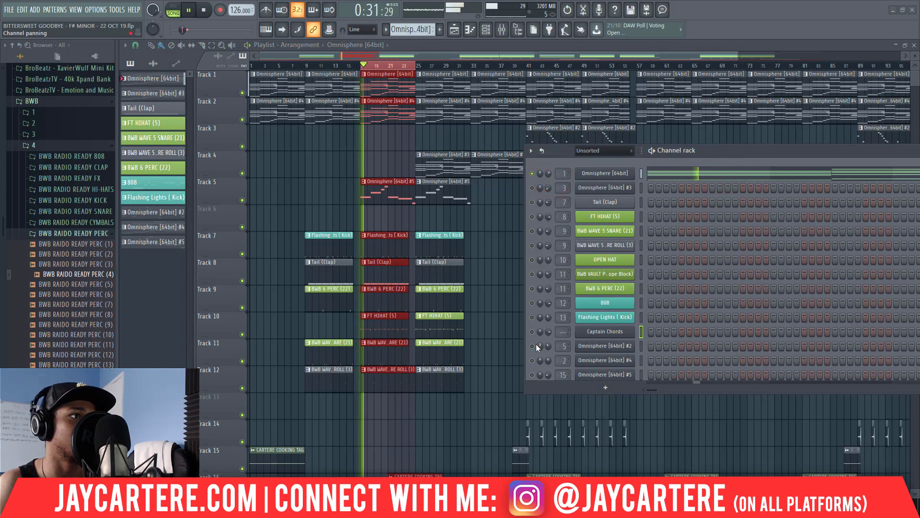
key(space)
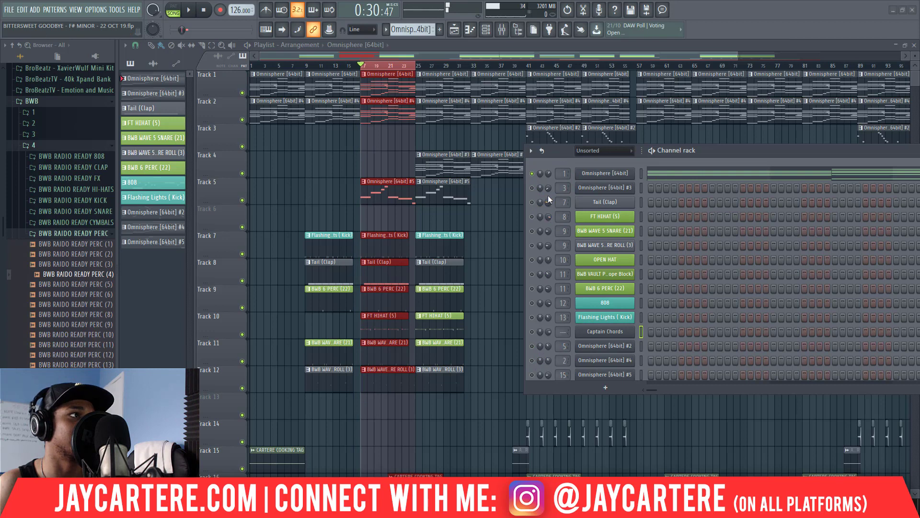
key(space)
key(space)
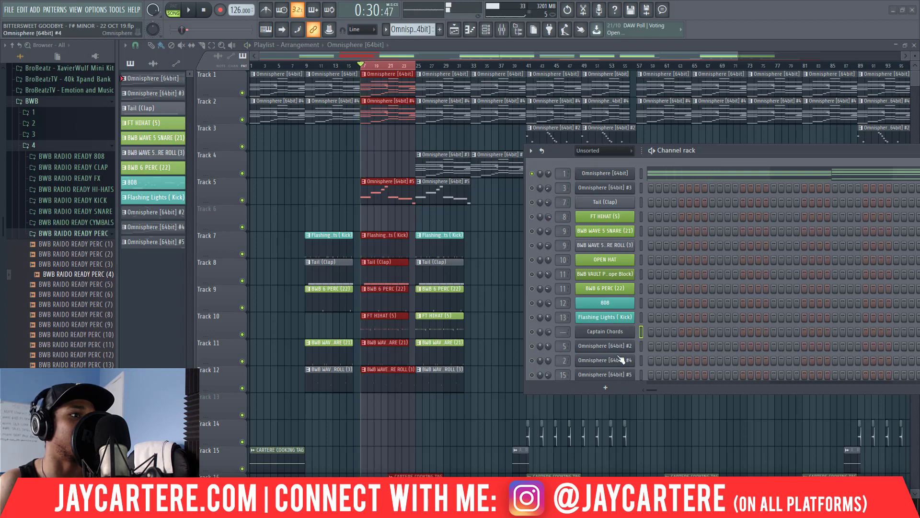
Open the Captain Chords plugin, switch it from the Verse section to Play, and close it
click(608, 332)
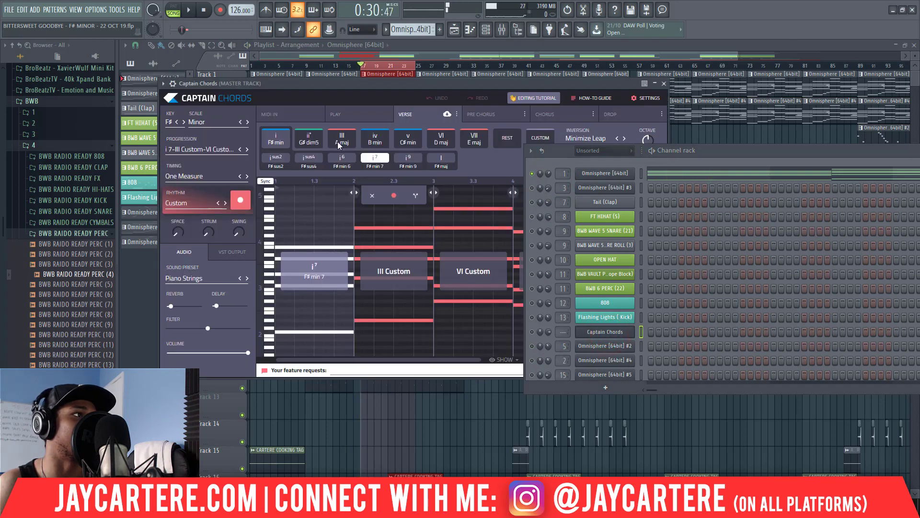
click(337, 112)
click(664, 84)
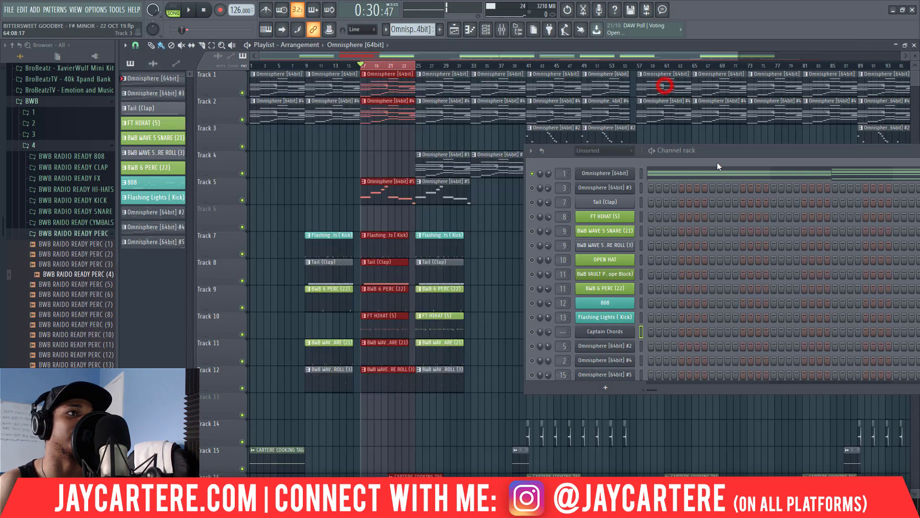
Play the soloed Omnisphere chords from bar 17 while moving the channel rack upward, and stop playback
key(space)
drag(716, 151, 535, 166)
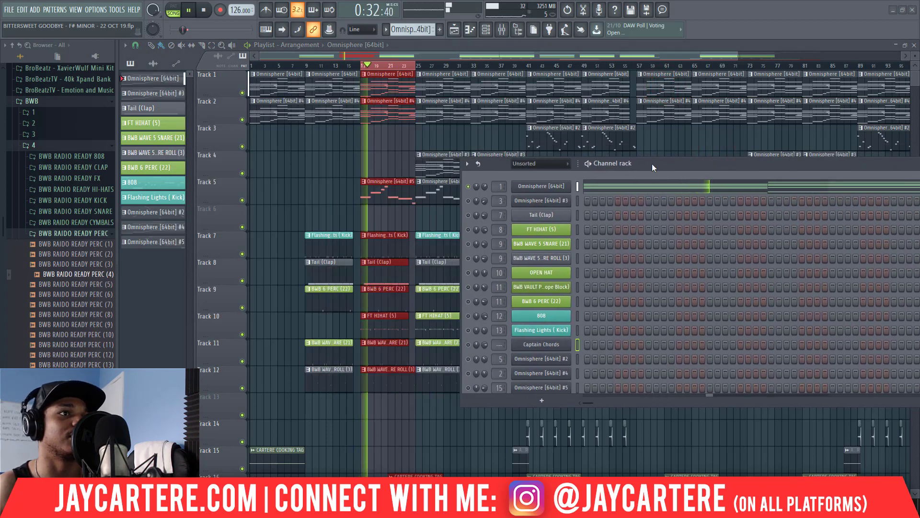
drag(663, 159, 663, 139)
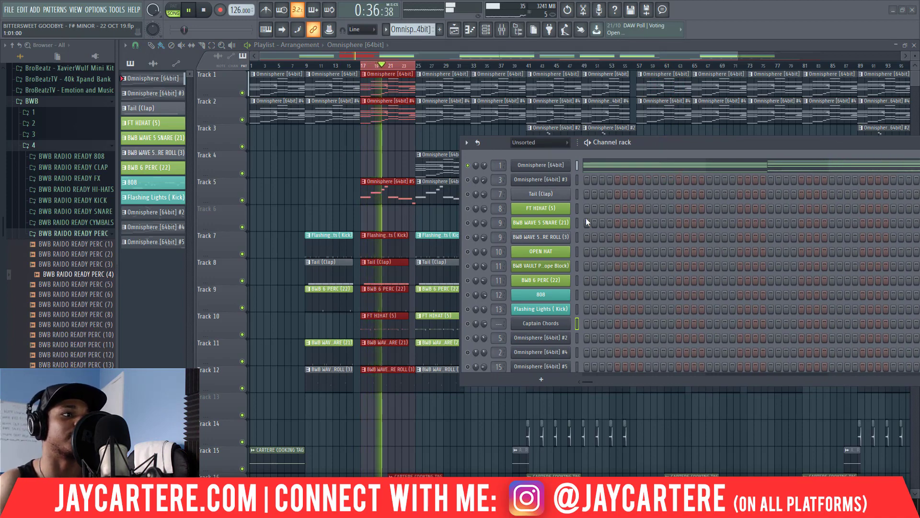
key(space)
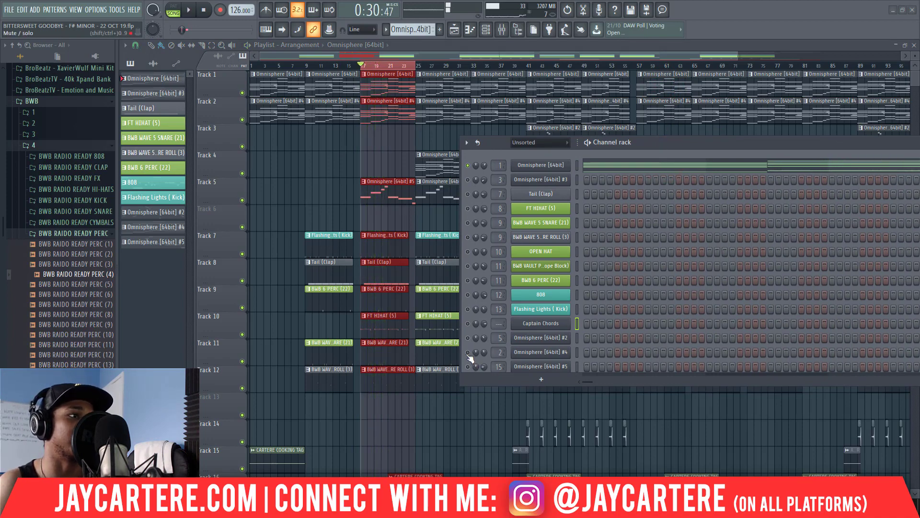
Unmute the Omnisphere #4 channel and listen to it layered with the first Omnisphere, then stop playback
click(468, 352)
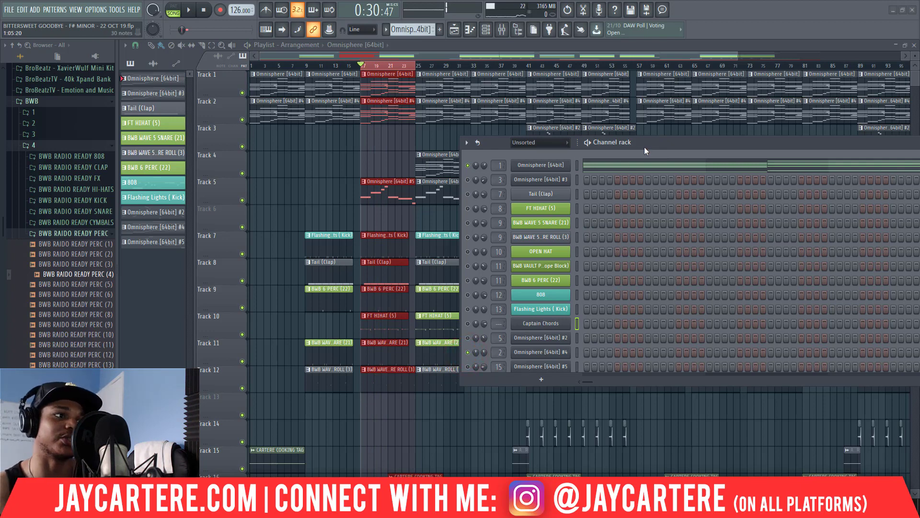
key(space)
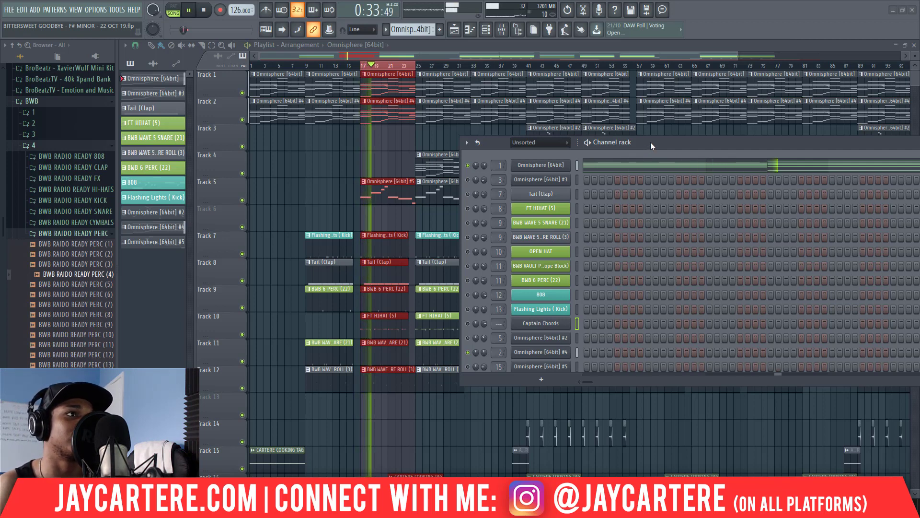
mouse_move(651, 142)
mouse_down()
mouse_move(580, 197)
mouse_move(612, 265)
mouse_move(623, 162)
mouse_move(645, 139)
mouse_up()
key(space)
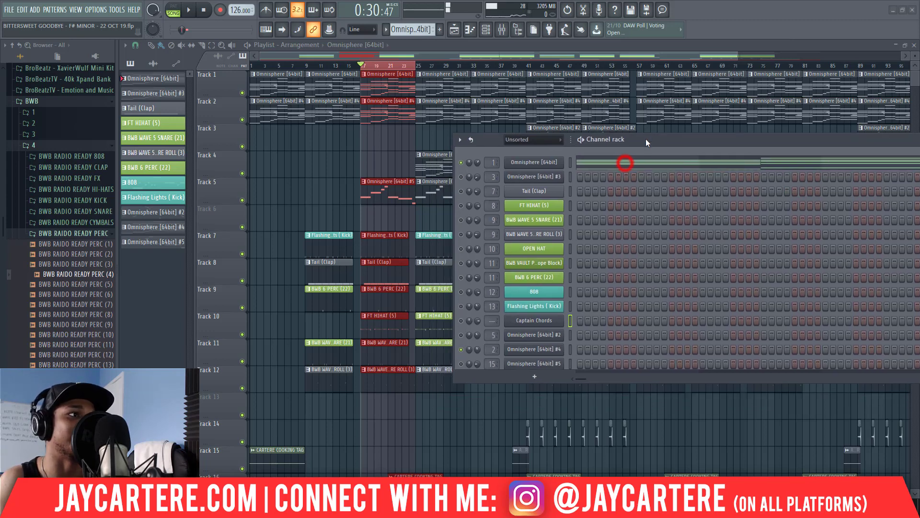
Unmute the Omnisphere #5 channel, open its piano roll, and move the channel rack below the notes
click(459, 363)
click(459, 363)
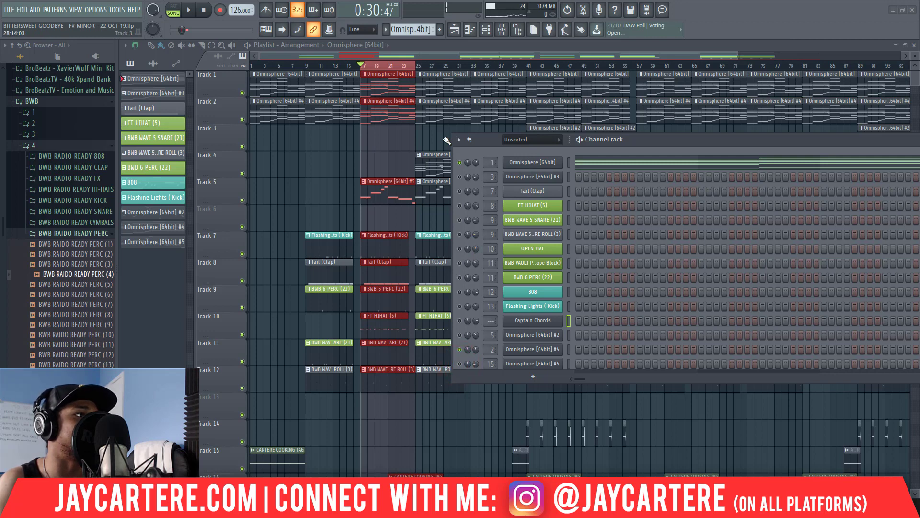
click(459, 363)
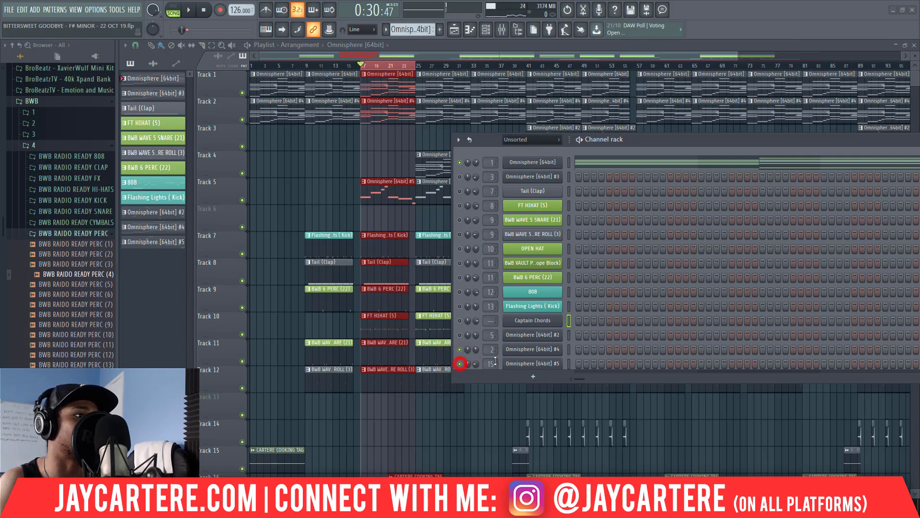
right_click(536, 363)
click(585, 362)
drag(637, 139, 706, 289)
scroll(475, 182, down, 5)
scroll(473, 181, up, 6)
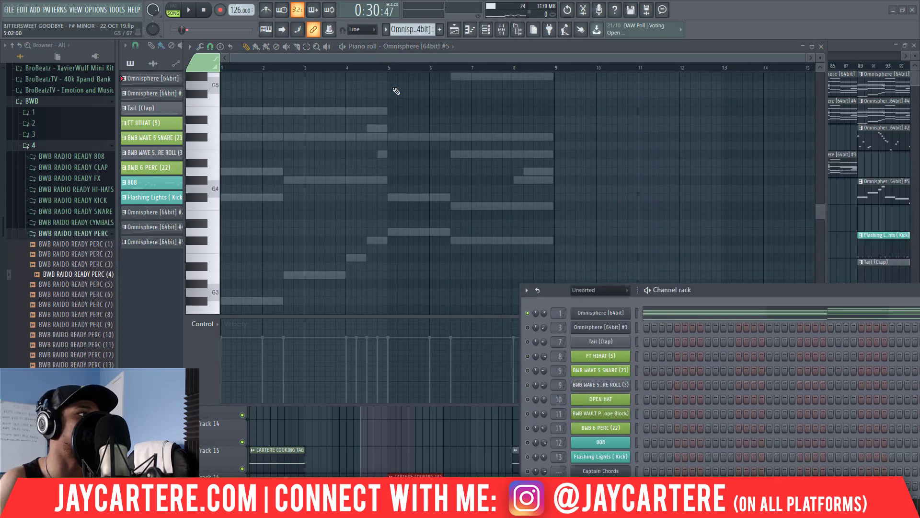
Switch to the Omnisphere #5 pattern and examine its melody notes in the piano roll
click(168, 243)
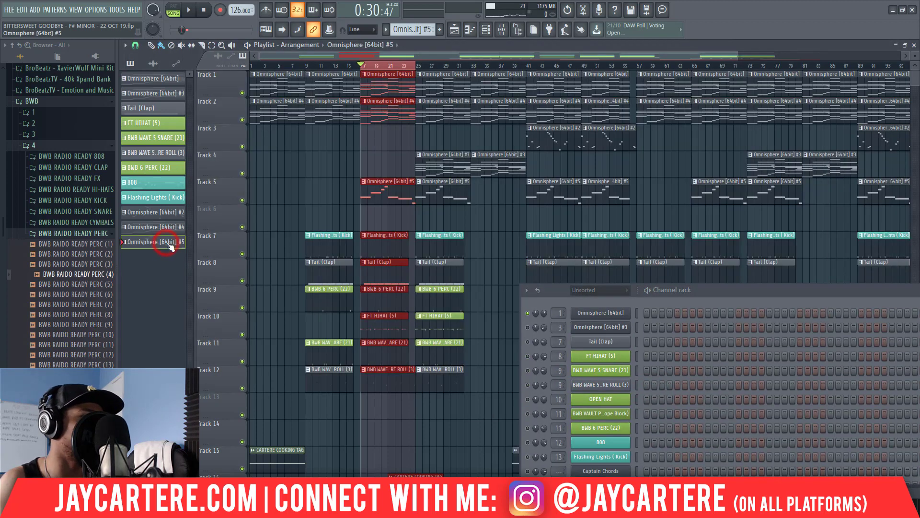
click(166, 243)
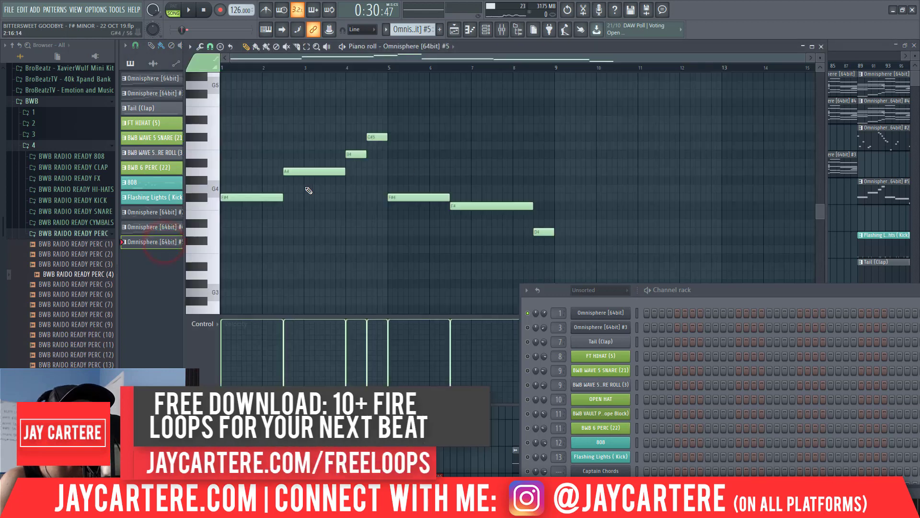
scroll(271, 213, up, 3)
scroll(441, 277, down, 3)
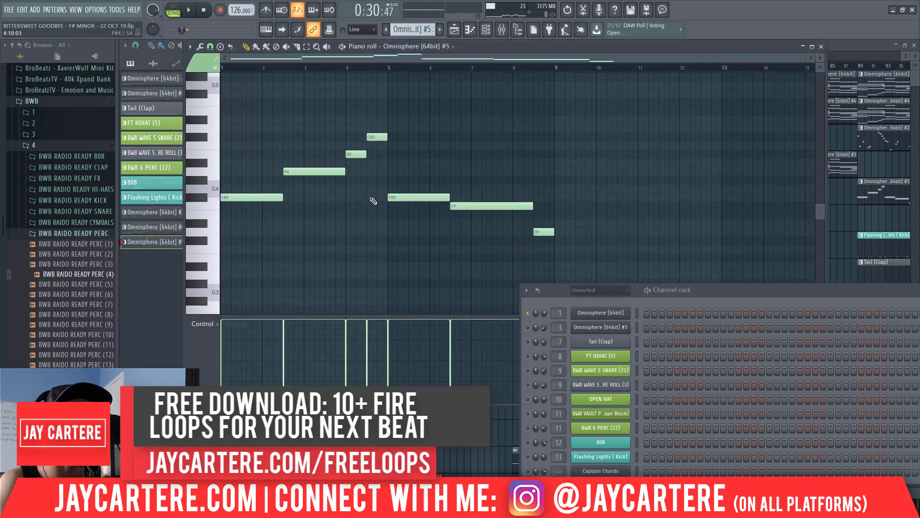
Play the eight bars while following the Omnisphere #5 melody, stop playback, and close the piano roll
key(space)
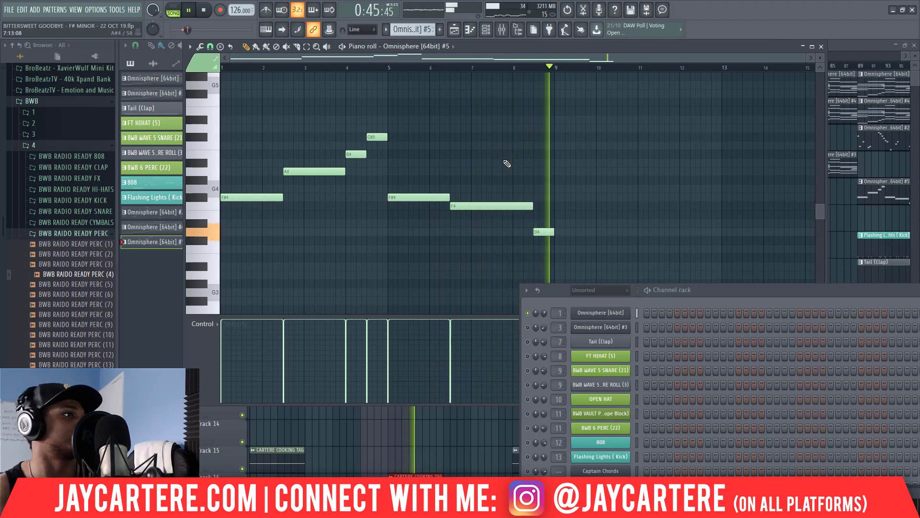
key(space)
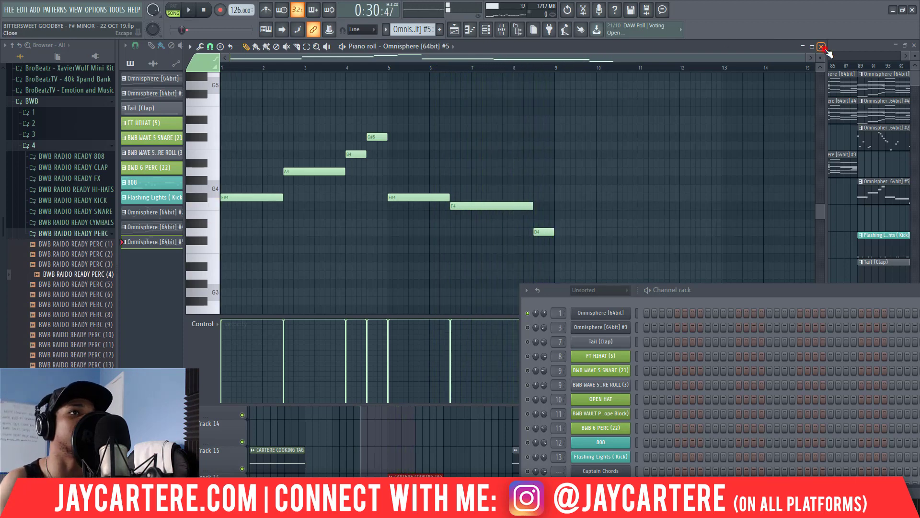
click(821, 46)
drag(718, 288, 691, 267)
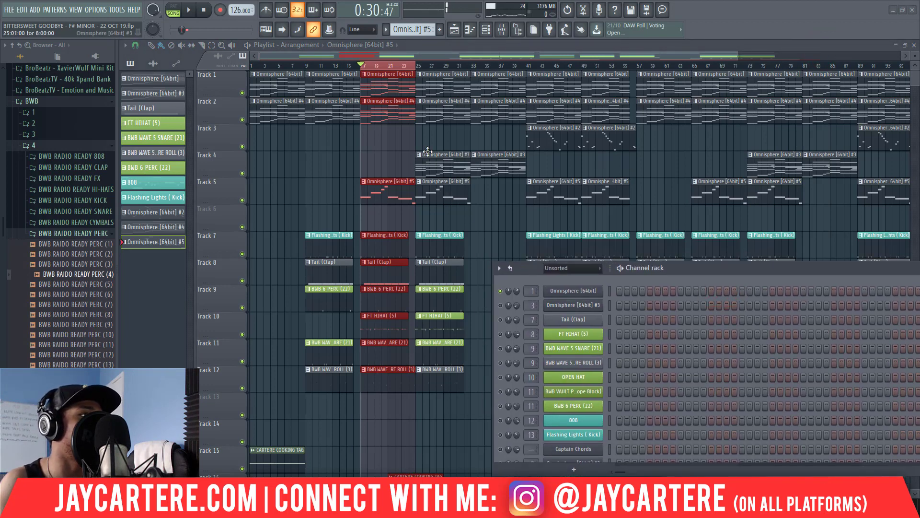
Select bars 25 to 33 on the playlist timeline, where the Omnisphere #3 clip starts on Track 4
click(416, 59)
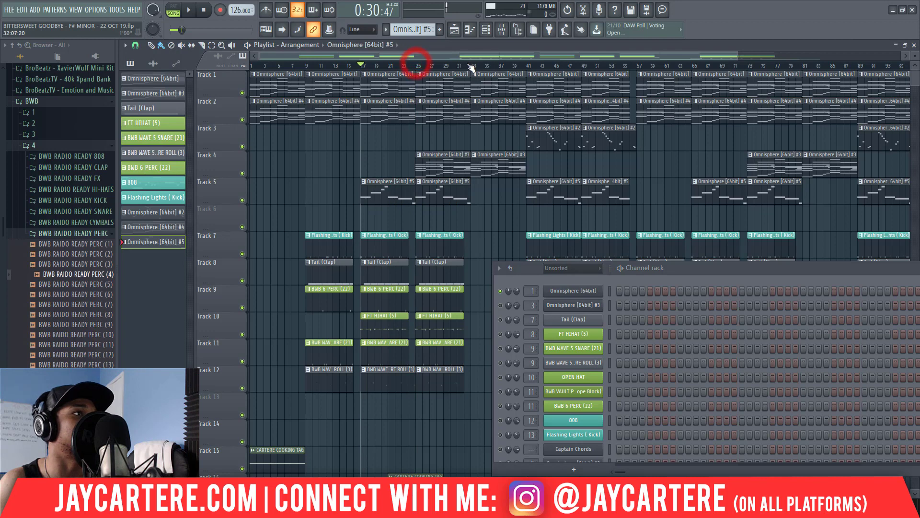
drag(471, 65, 417, 68)
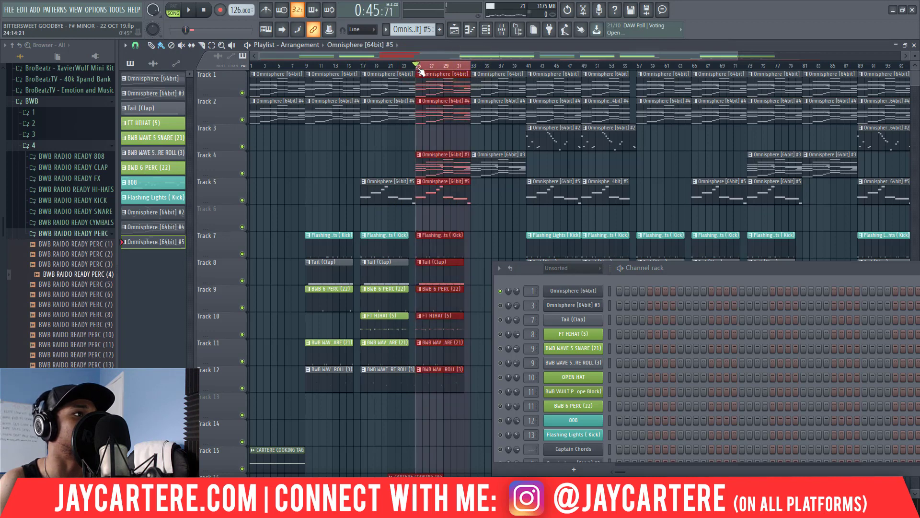
drag(691, 269, 669, 262)
Open the Omnisphere #3 counter-melody instrument with the Astral Visions 1 patch, unmute its channel, and move its window clear of the playlist clips
click(550, 298)
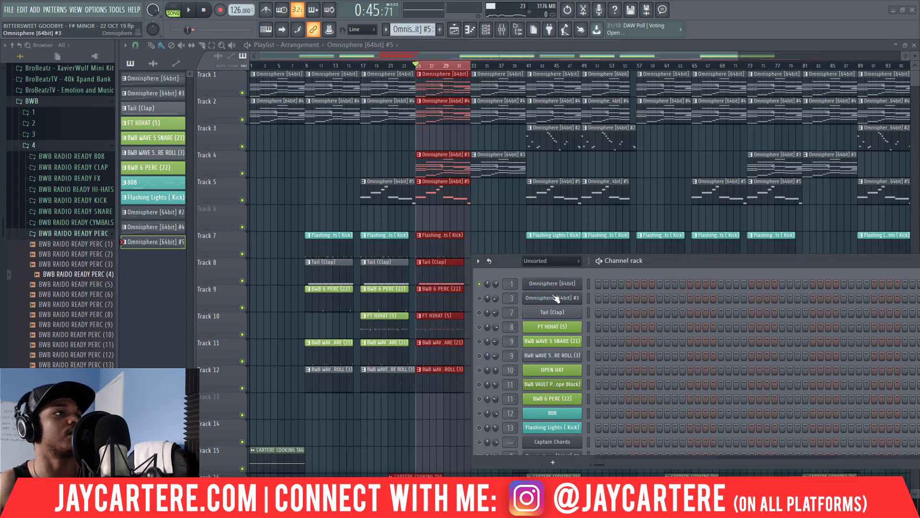
click(555, 298)
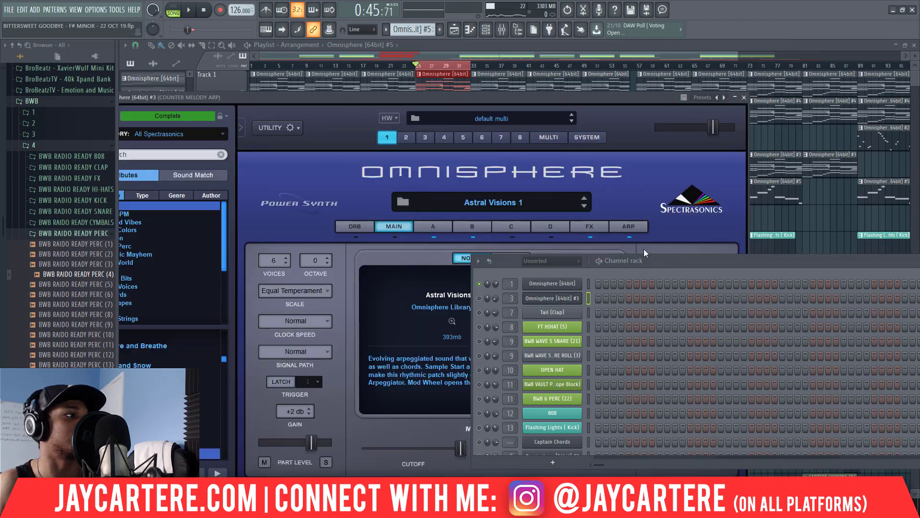
drag(335, 99, 387, 99)
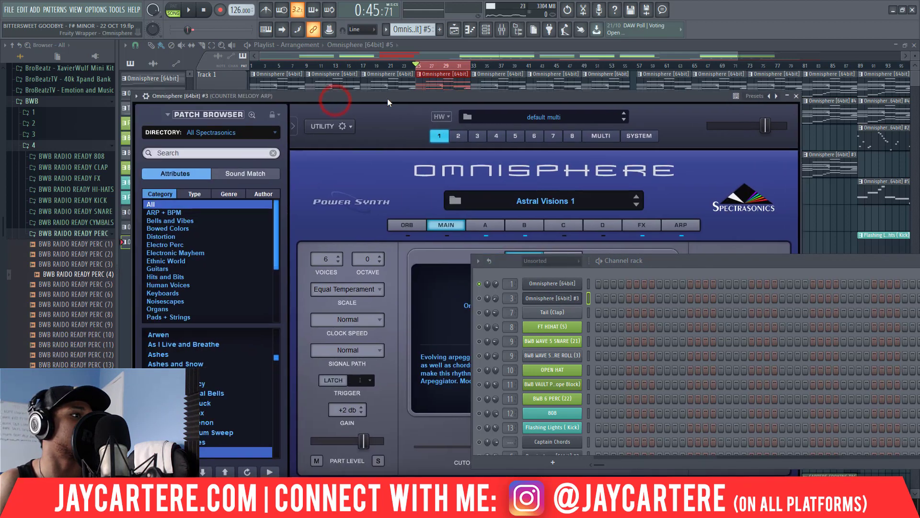
click(479, 298)
drag(686, 270, 651, 297)
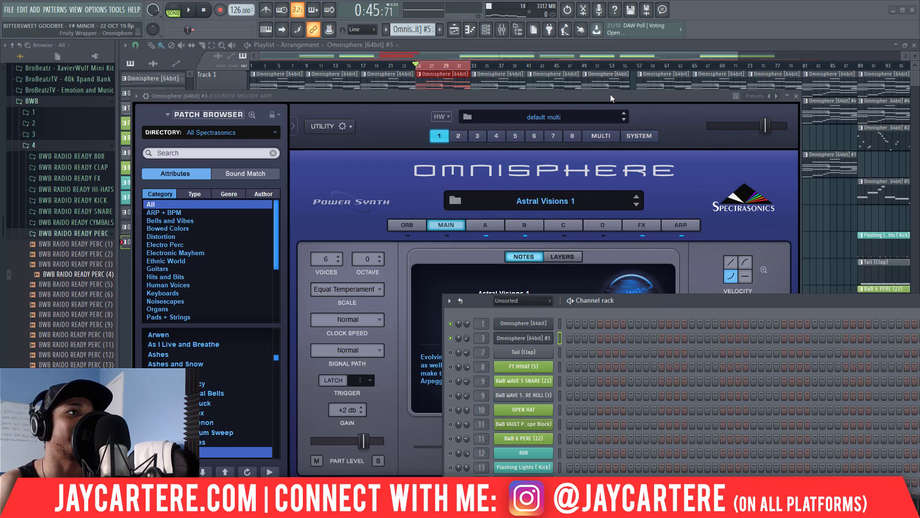
drag(611, 98, 630, 304)
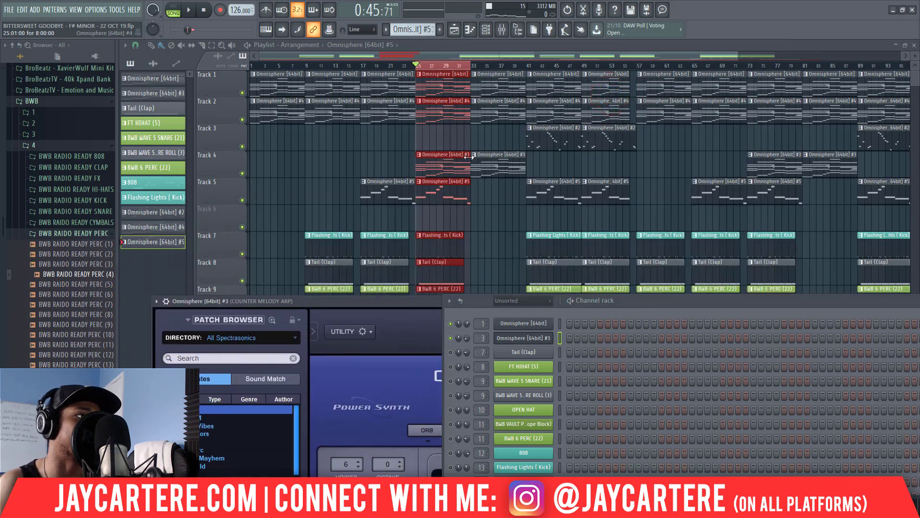
scroll(479, 213, down, 2)
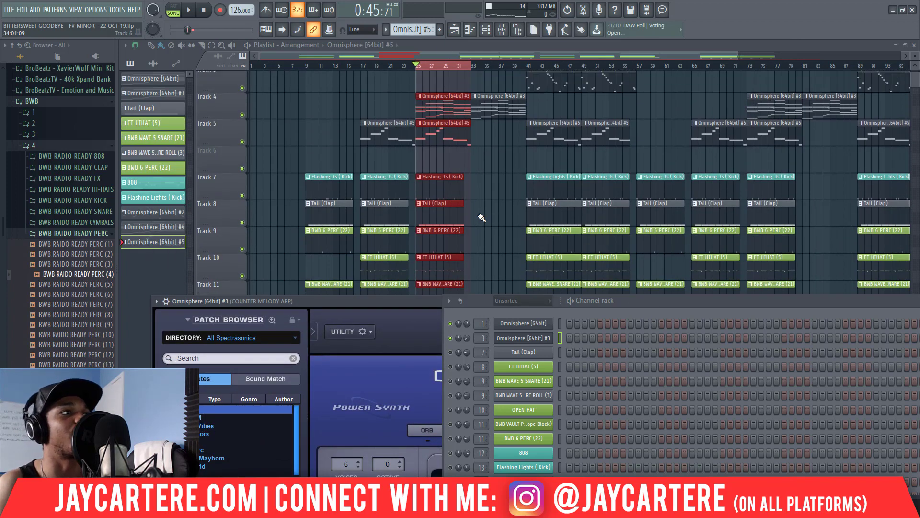
Audition the Omnisphere #3 counter melody over bars 25 to 33, and mute the Omnisphere [64bit] and Omnisphere #5 channels
scroll(481, 215, up, 2)
scroll(481, 208, down, 2)
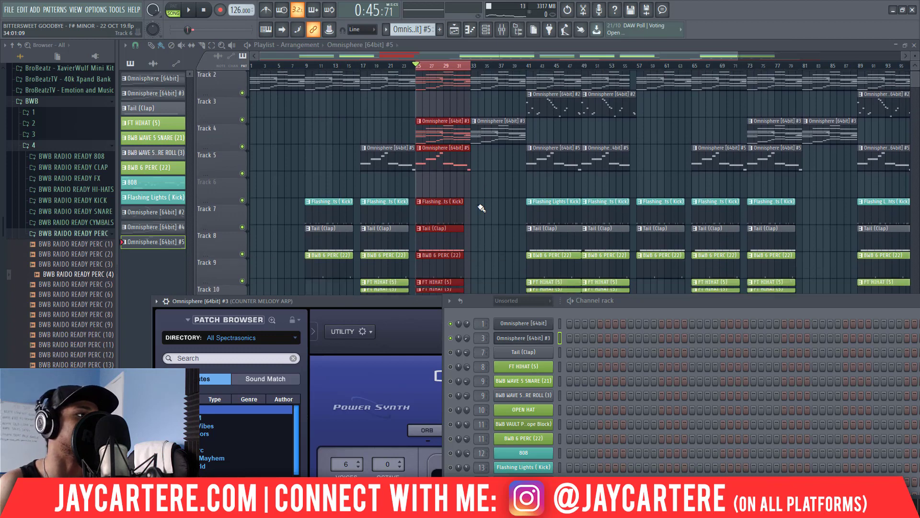
scroll(480, 204, up, 2)
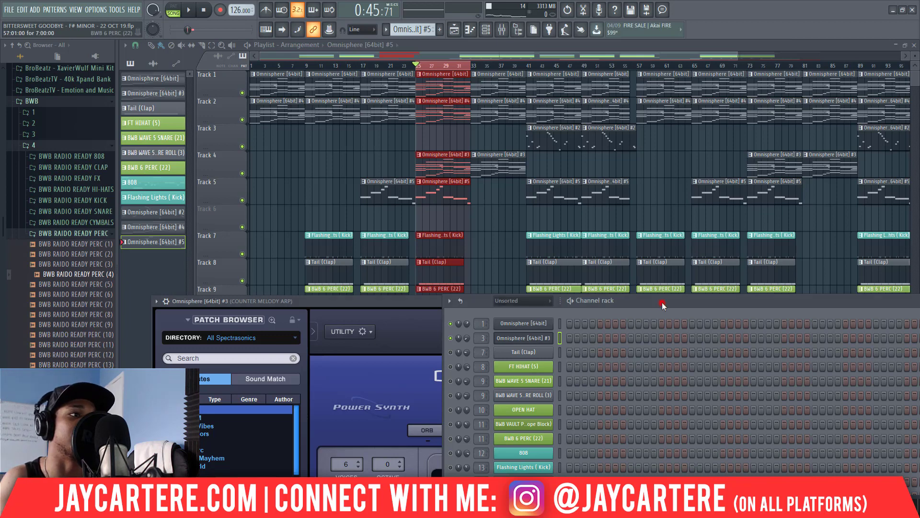
drag(662, 302, 631, 231)
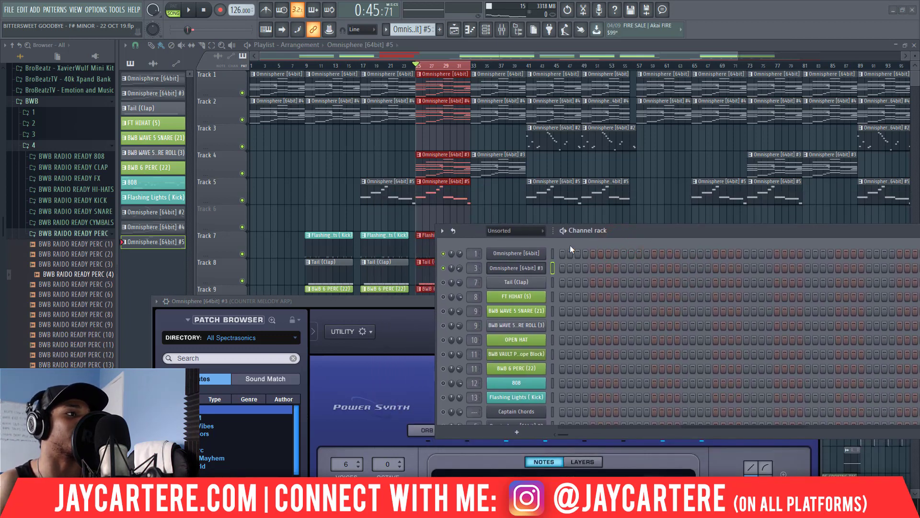
key(space)
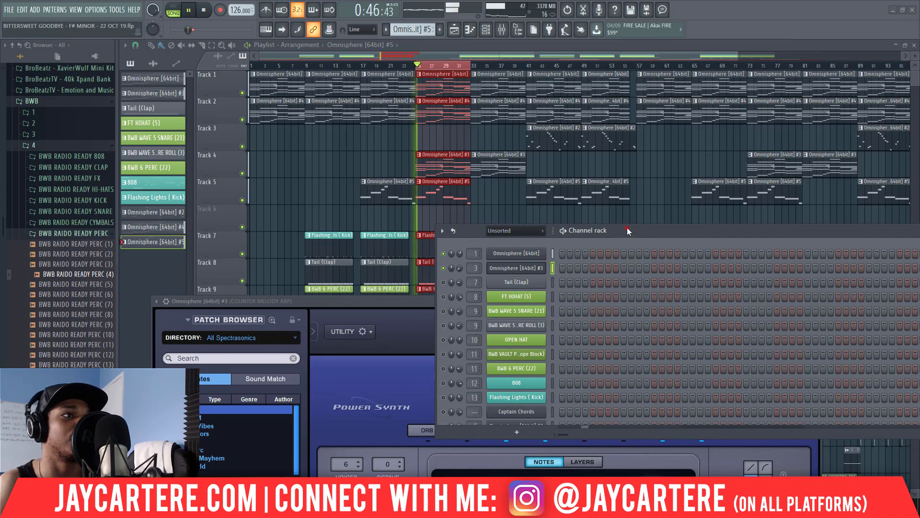
drag(627, 227, 642, 205)
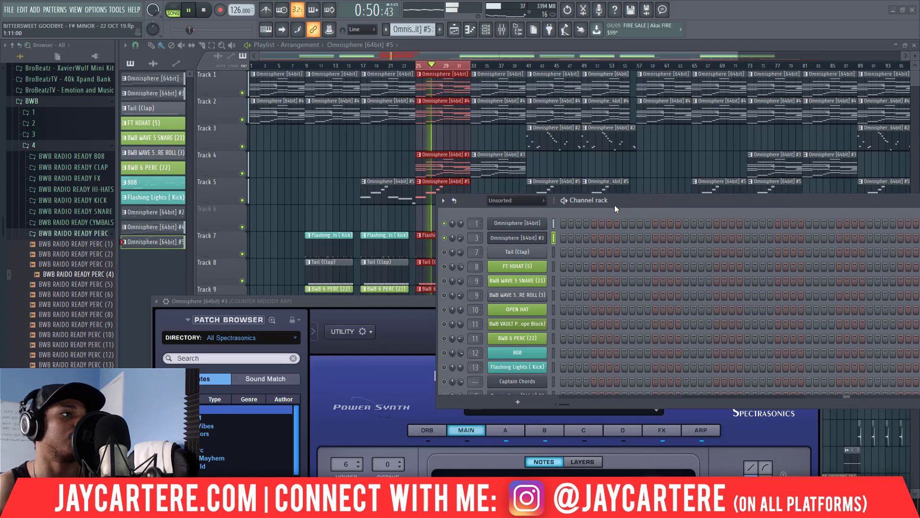
key(space)
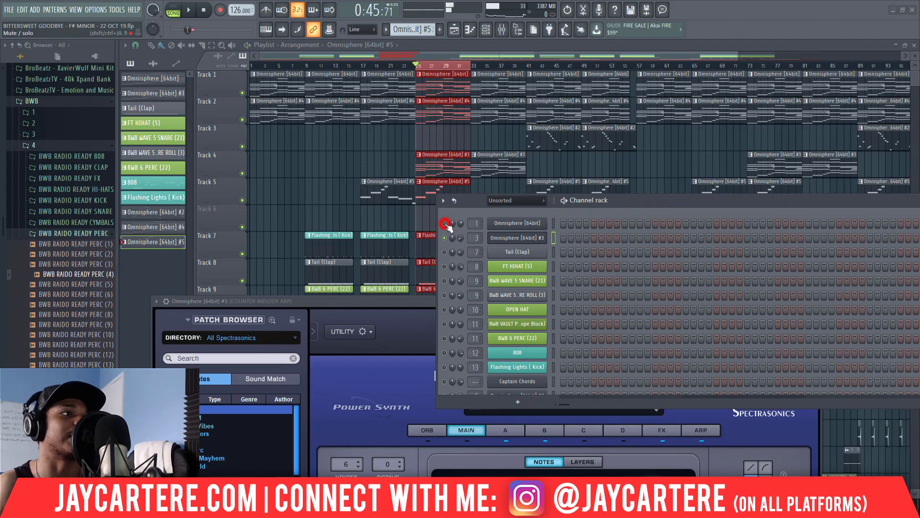
drag(547, 408, 465, 451)
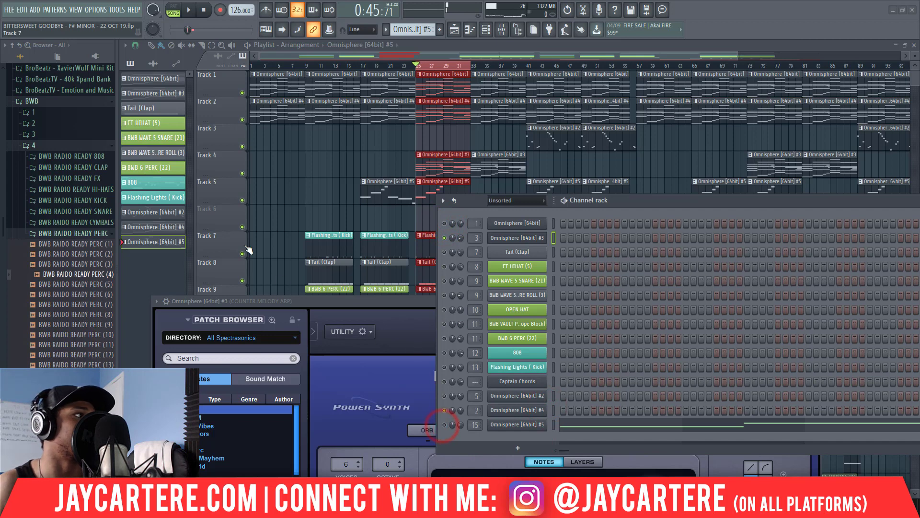
Switch to the Omnisphere #3 pattern and examine its counter-melody notes in the piano roll
click(165, 94)
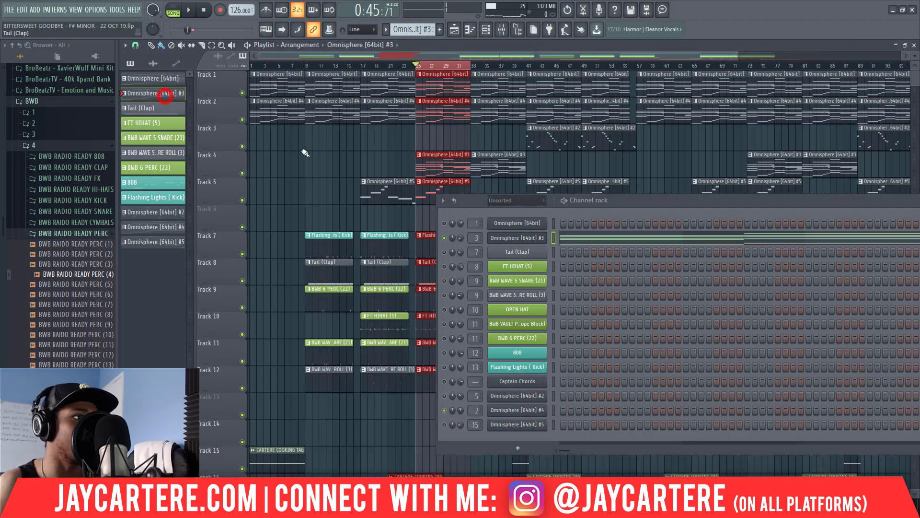
right_click(528, 235)
click(583, 238)
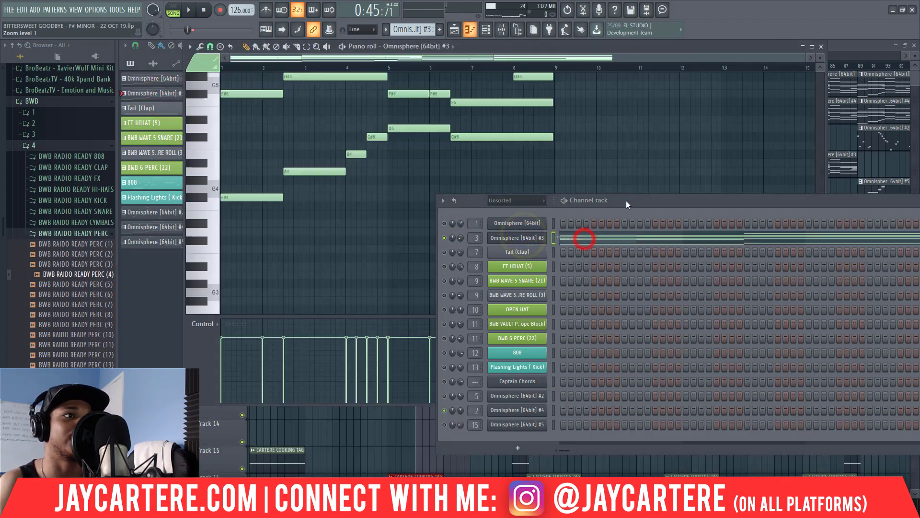
scroll(422, 250, up, 7)
Play the Omnisphere #3 counter melody along its notes and bring its Astral Visions 1 patch description into view
key(space)
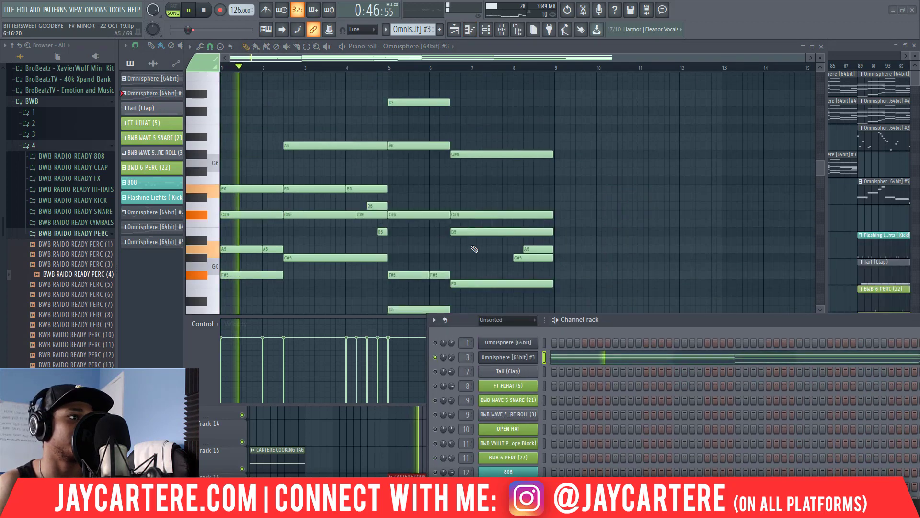
drag(620, 320, 614, 303)
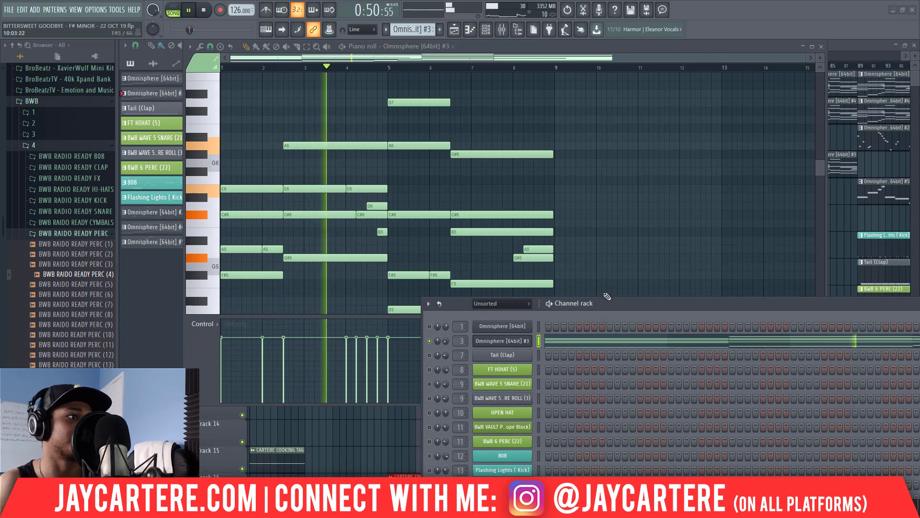
click(512, 340)
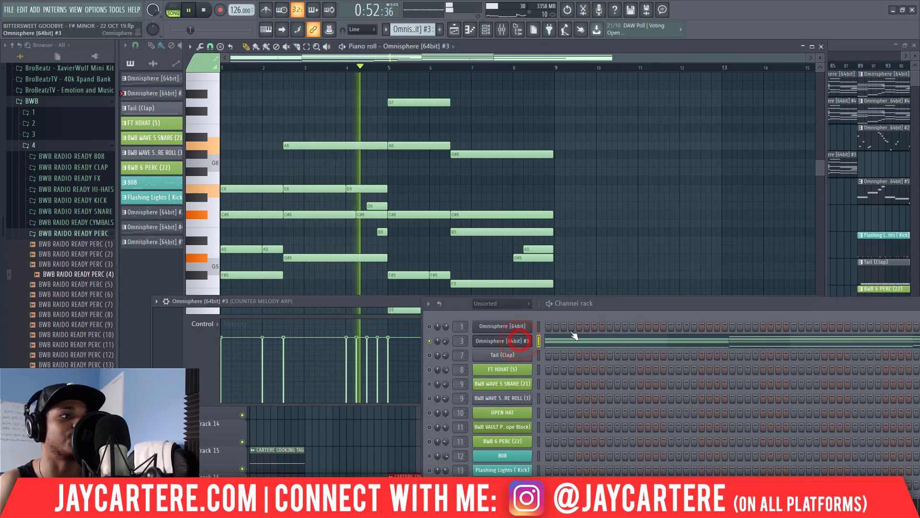
drag(620, 306, 888, 292)
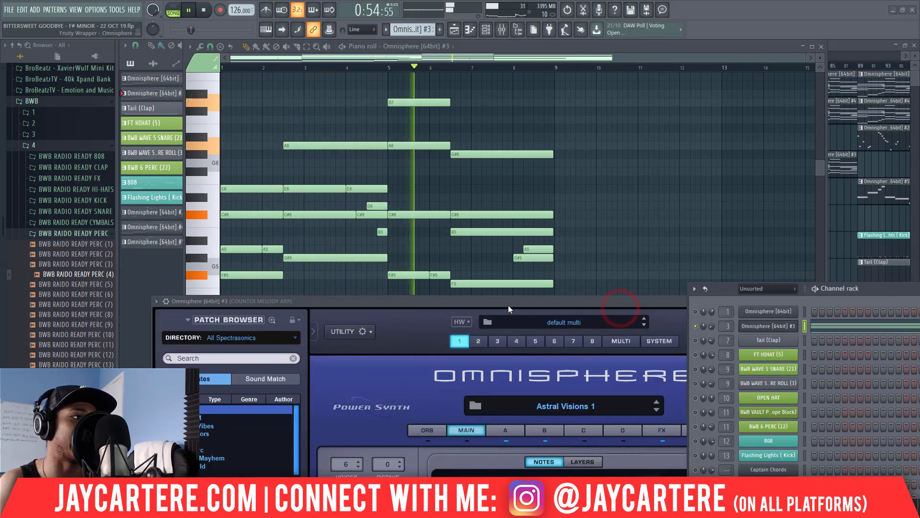
drag(470, 303, 418, 142)
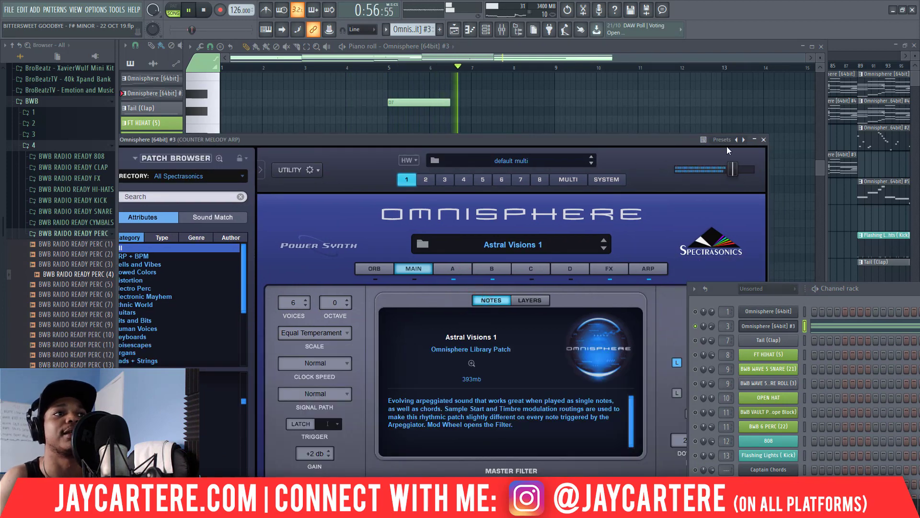
Close the Omnisphere #3 instrument window, stop playback, and close the piano roll
click(763, 140)
drag(870, 289, 758, 275)
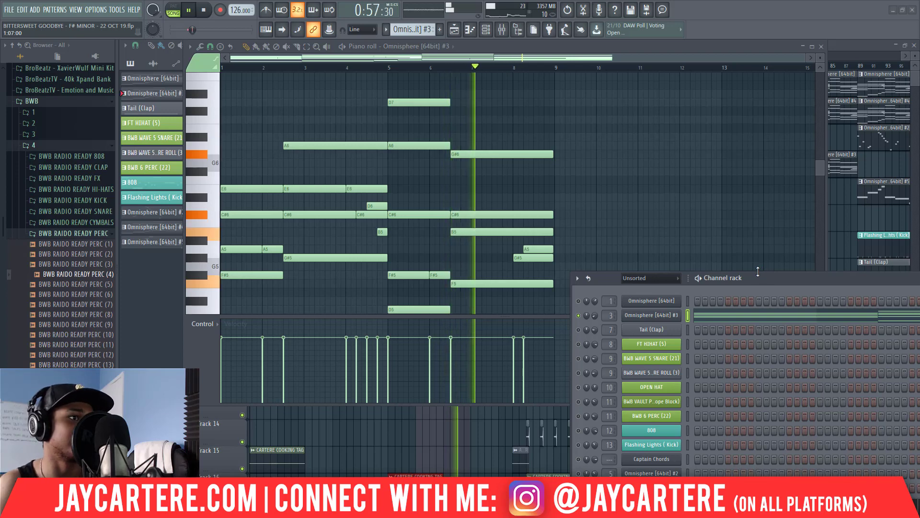
key(space)
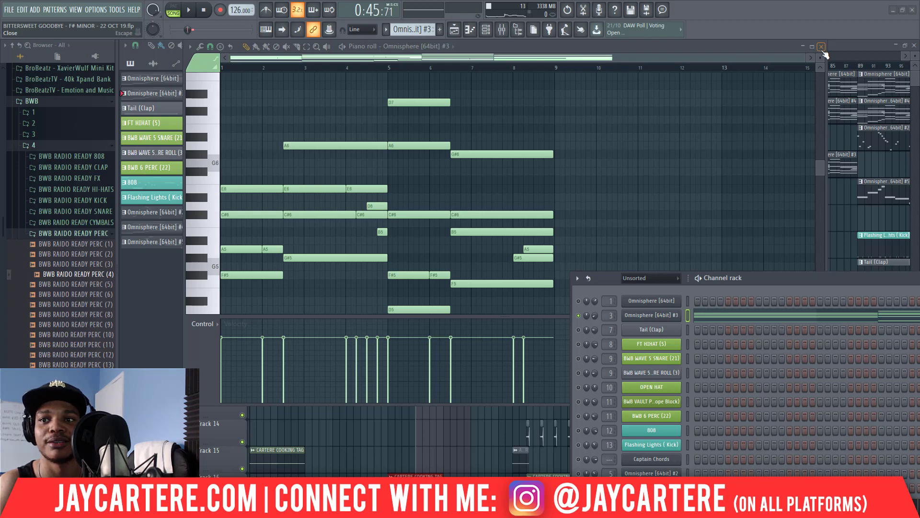
click(821, 47)
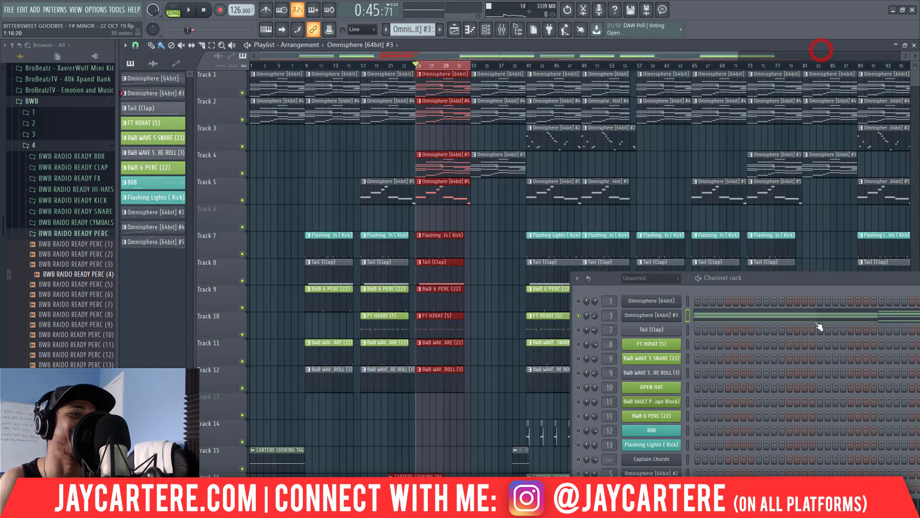
Select bars 41 to 49 on the playlist timeline, where the Omnisphere #2 clip starts on Track 3
drag(794, 282, 865, 236)
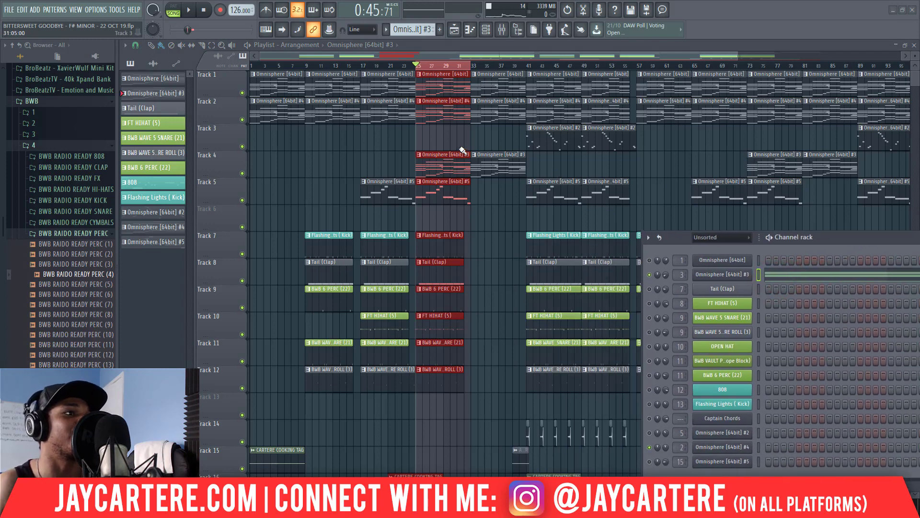
drag(527, 67, 584, 69)
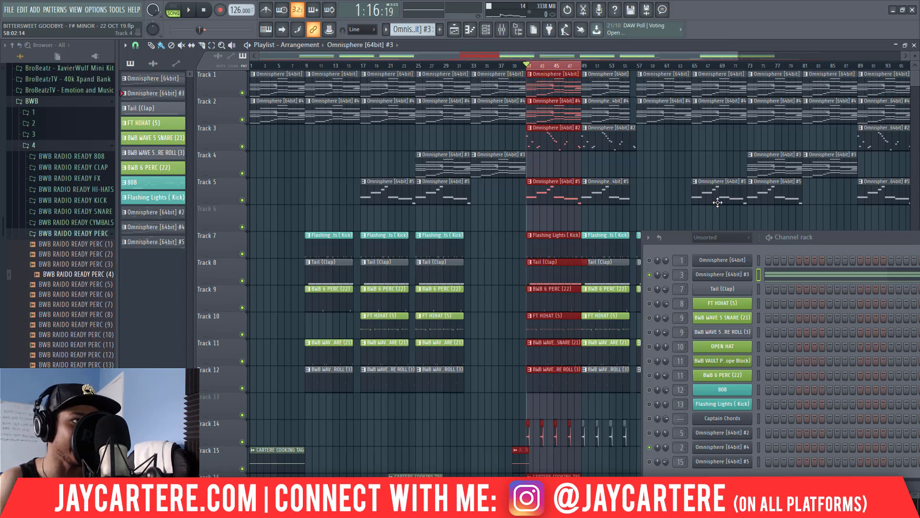
drag(827, 246, 741, 265)
Open the Omnisphere #2 pattern in the piano roll and examine its melody notes, keeping the channel rack clear of them
double_click(176, 211)
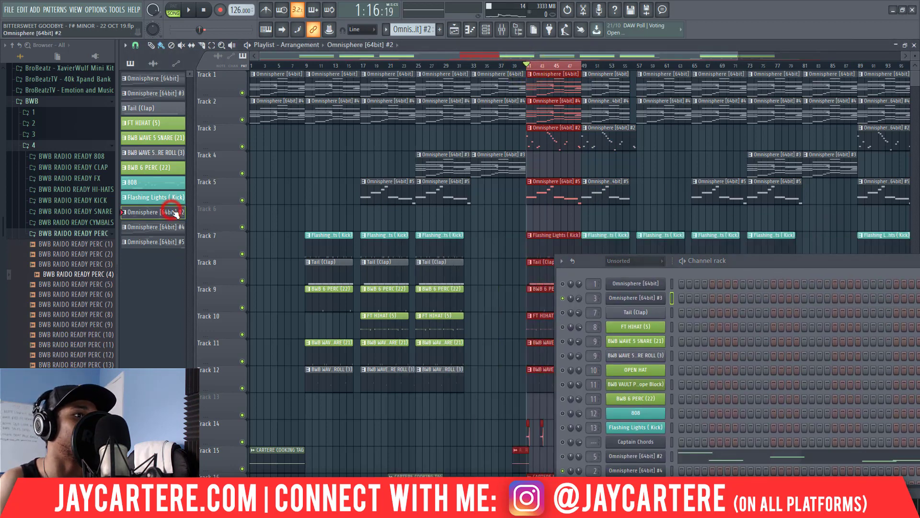
scroll(425, 195, down, 5)
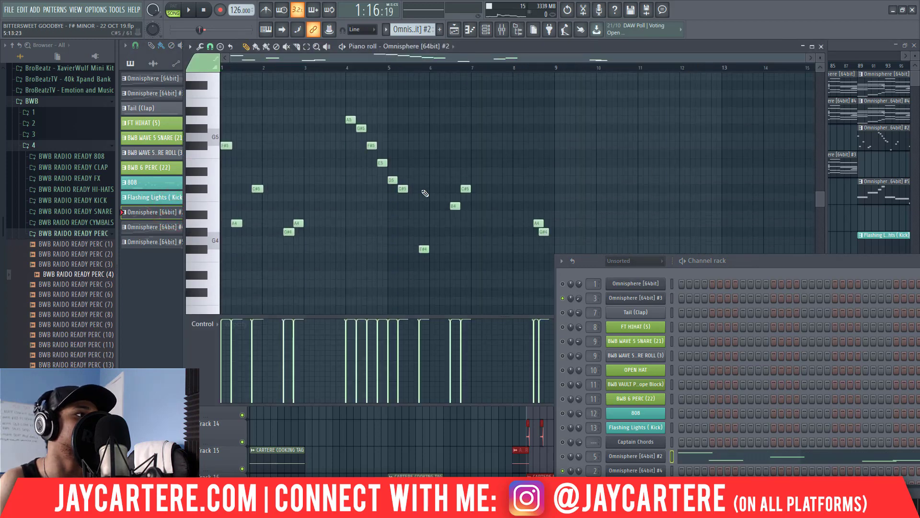
drag(763, 259, 863, 277)
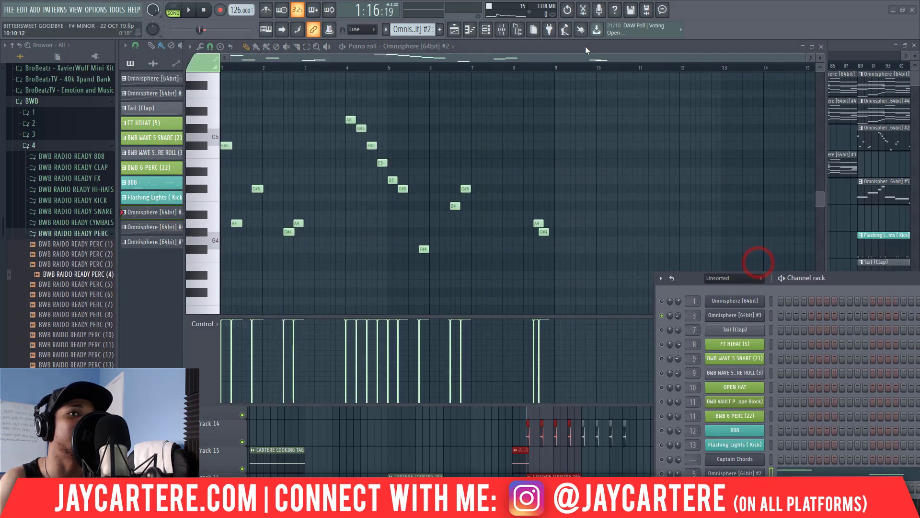
drag(586, 46, 632, 66)
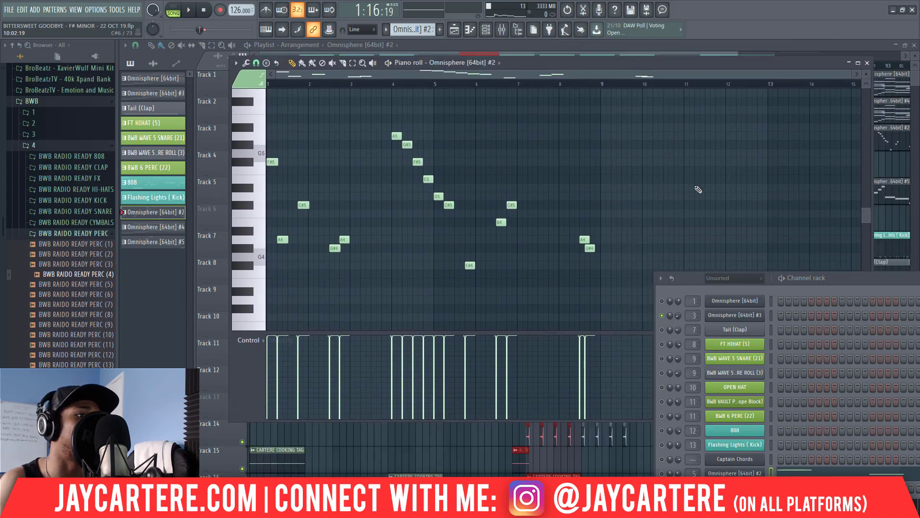
Leave only the Omnisphere #2 channel unmuted, play the selected bars while following its notes, then stop and close the piano roll
drag(840, 277, 685, 174)
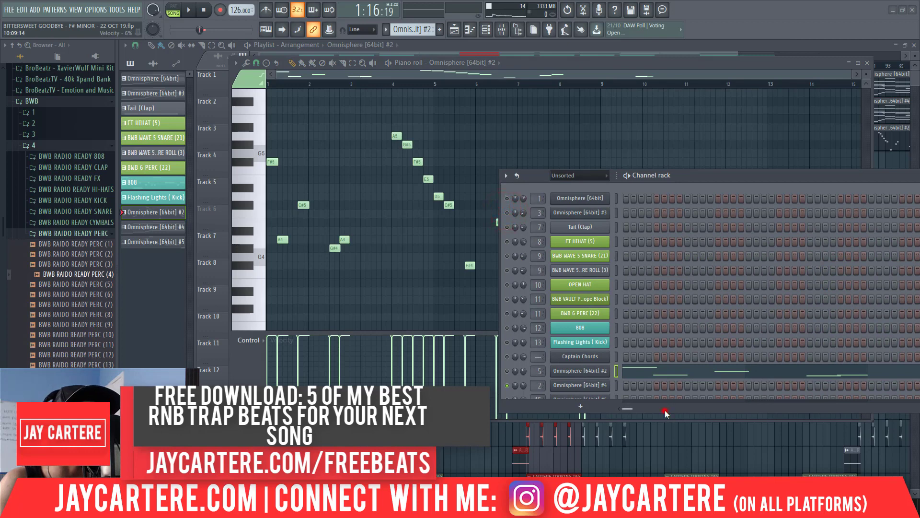
drag(665, 411, 666, 429)
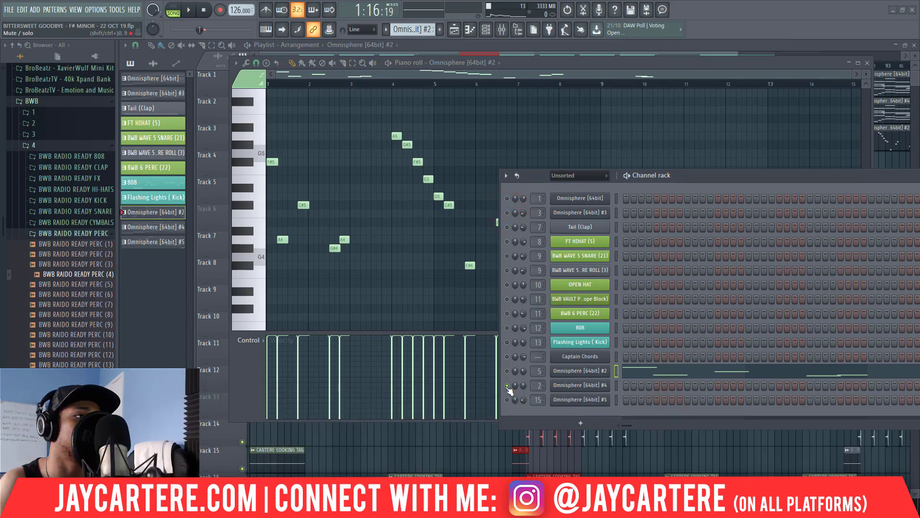
key(space)
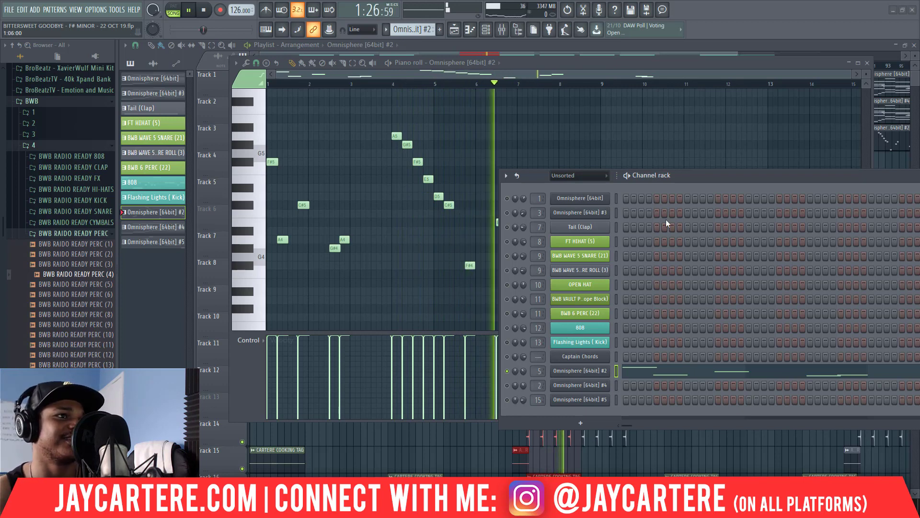
drag(664, 175, 447, 381)
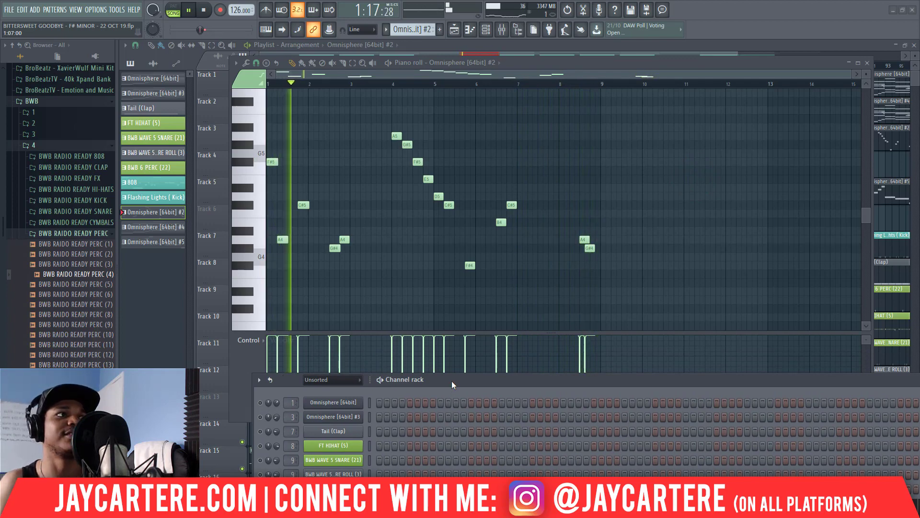
key(space)
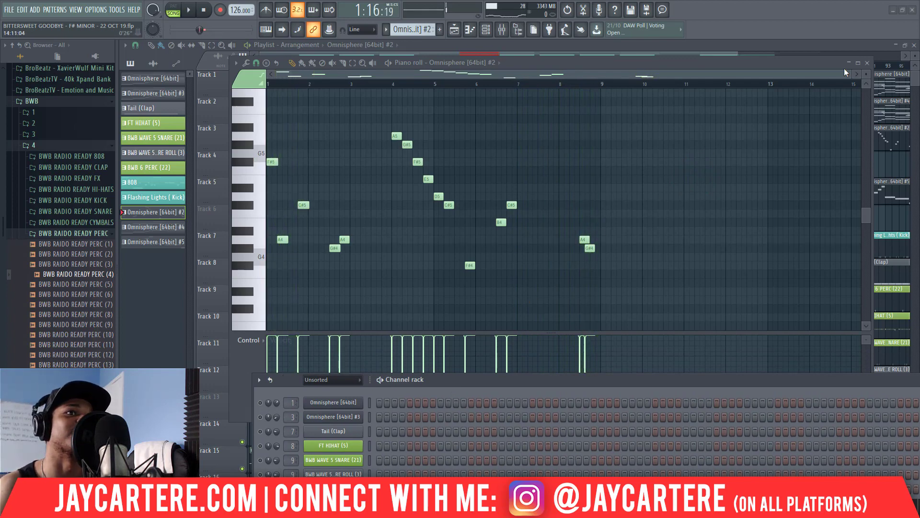
click(867, 62)
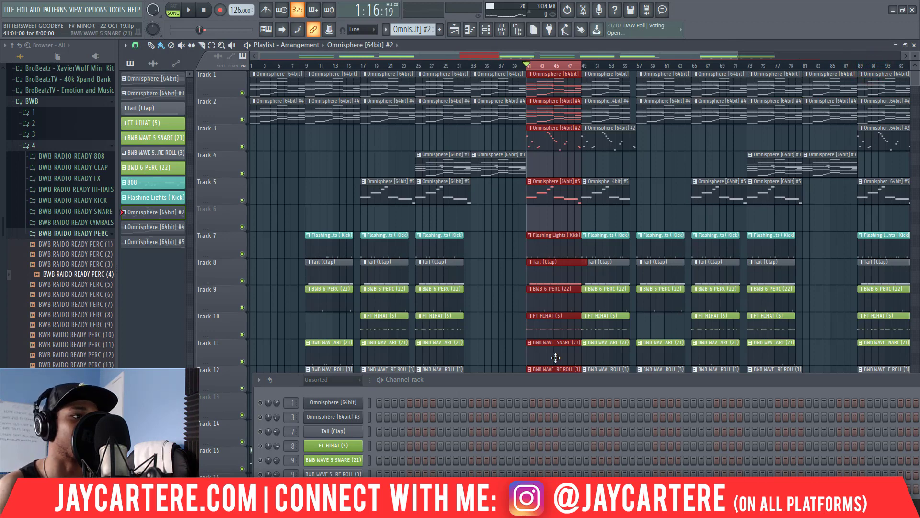
drag(548, 377, 550, 334)
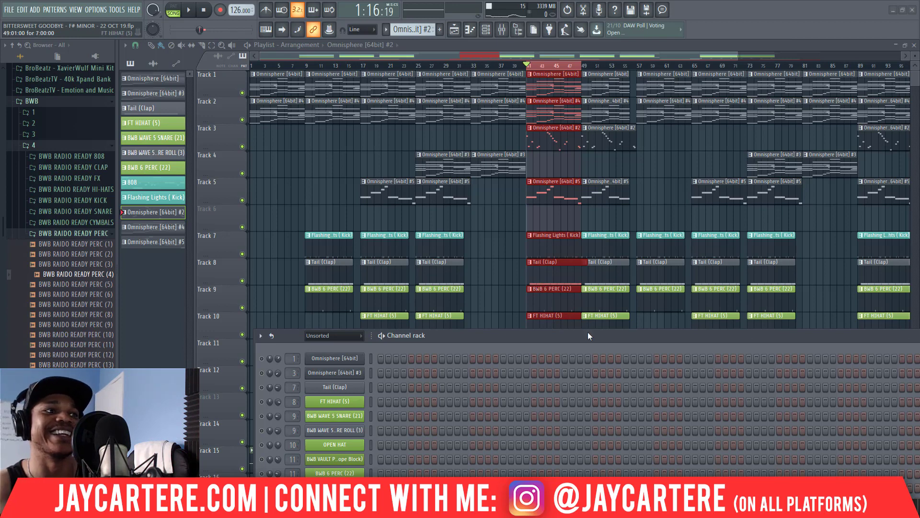
drag(587, 331, 587, 269)
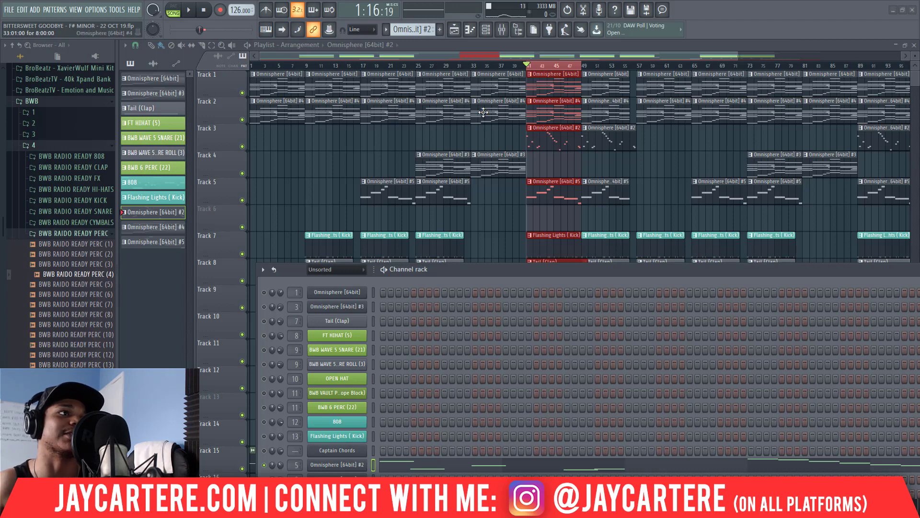
drag(554, 271, 784, 260)
drag(679, 260, 608, 212)
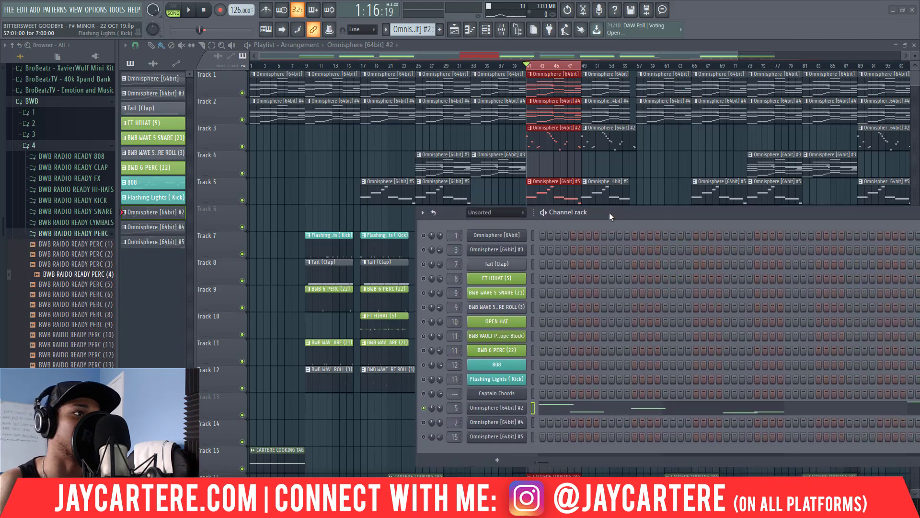
Extend the timeline selection to bars 41 to 57, covering both Omnisphere #2 clips, and bring the full channel rack into view
drag(608, 212, 729, 272)
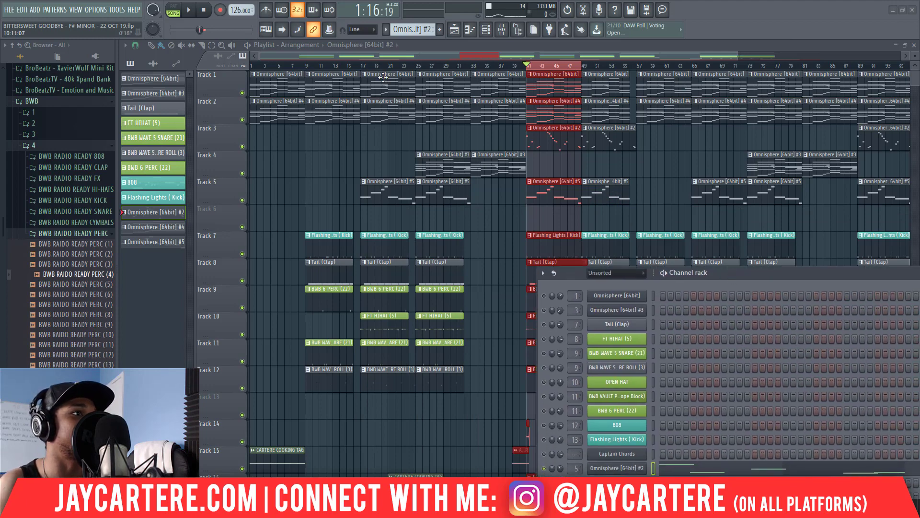
drag(589, 69, 636, 67)
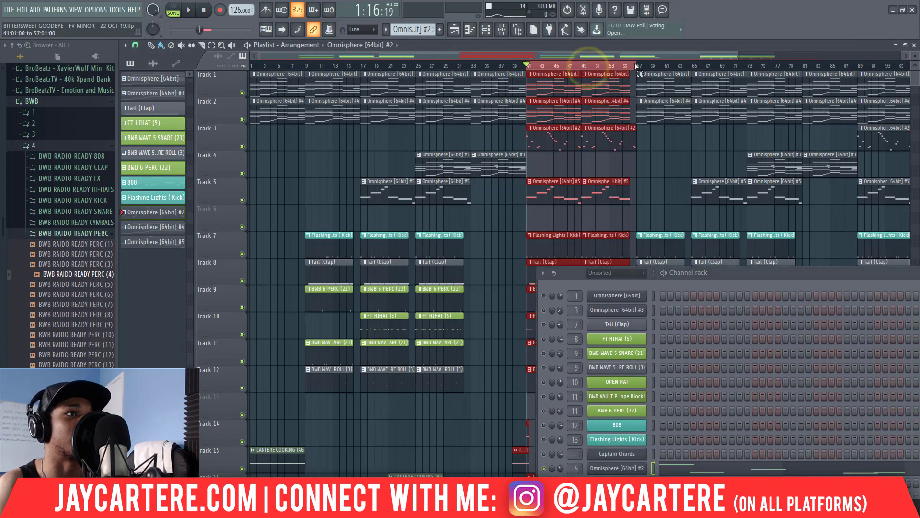
drag(719, 274, 499, 202)
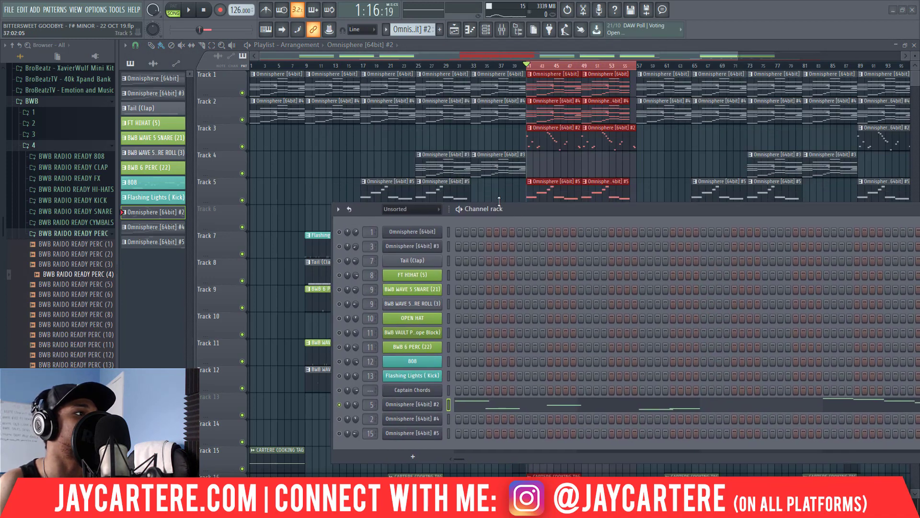
Unmute all channels, play bars 41 to 57 with the full mix while watching the arrangement, then stop
right_click(340, 234)
click(345, 237)
right_click(344, 234)
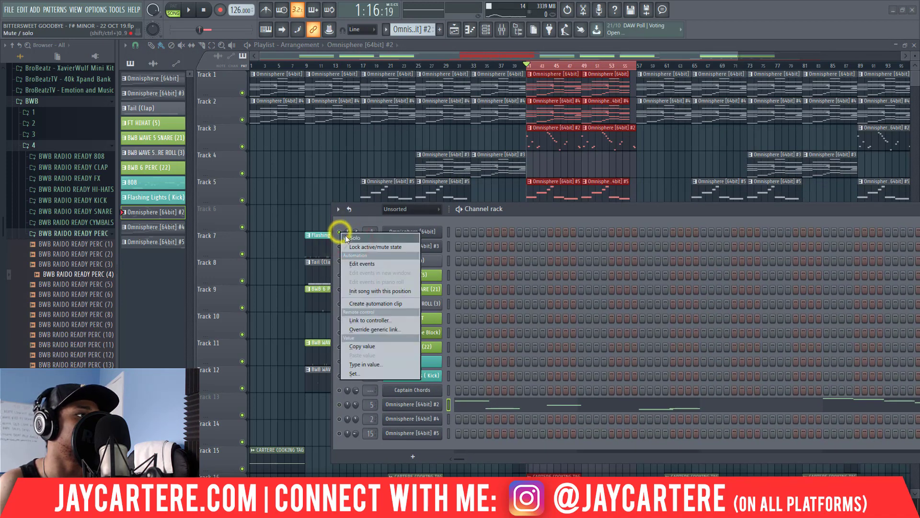
click(355, 238)
key(space)
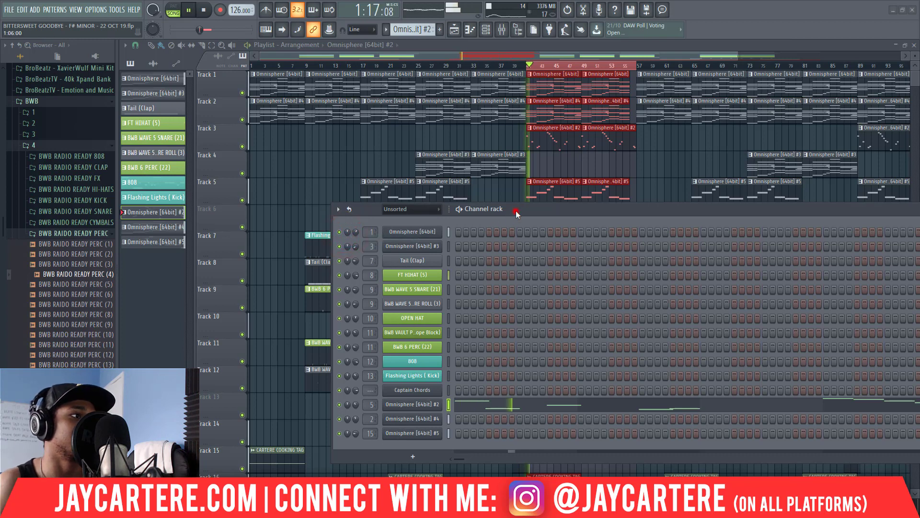
drag(516, 214, 918, 211)
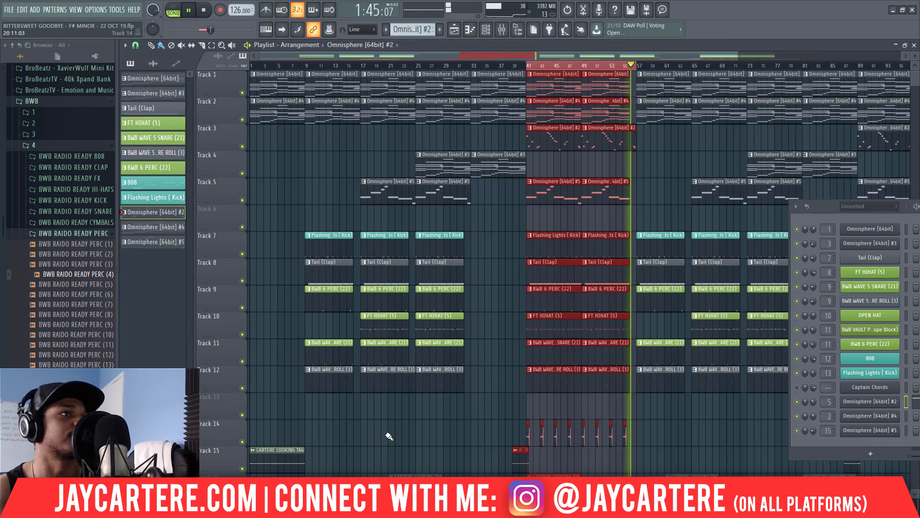
key(space)
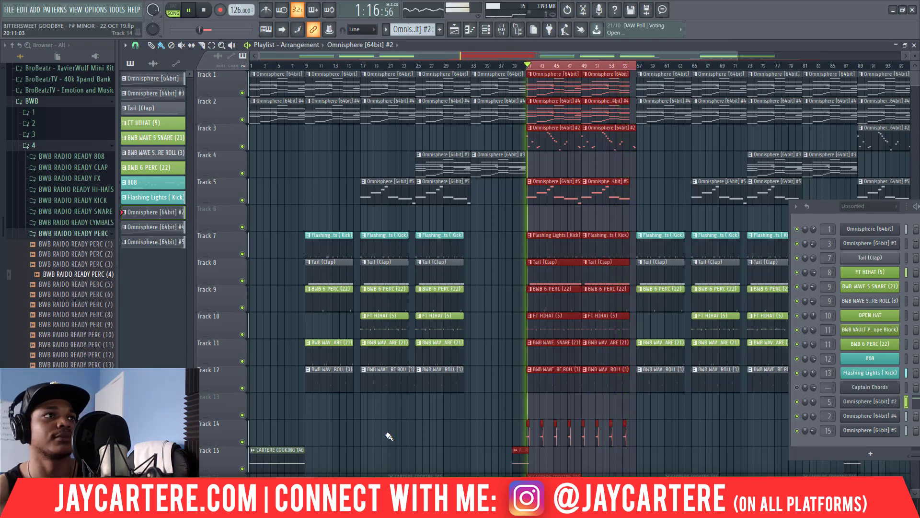
Open the Tail (Clap) pattern in the piano roll, examine its notes, and move the piano roll clear of the arrangement
drag(818, 206, 554, 187)
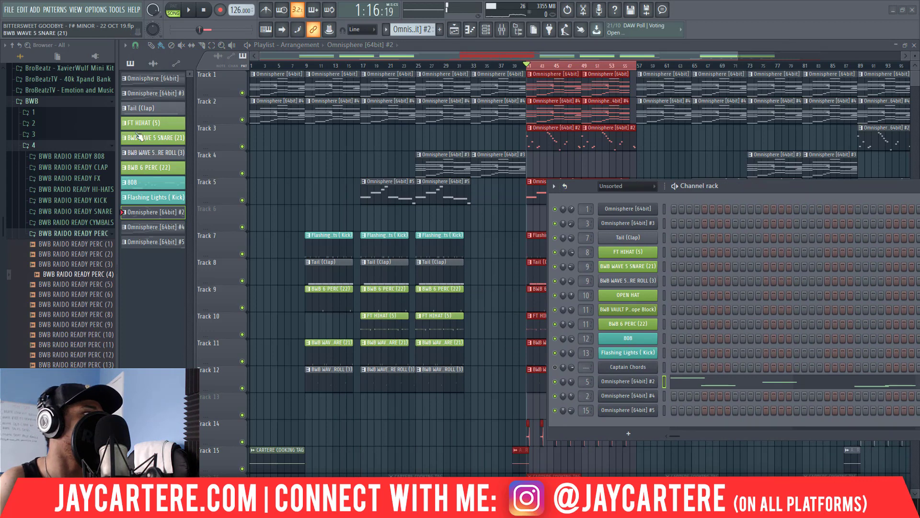
click(155, 113)
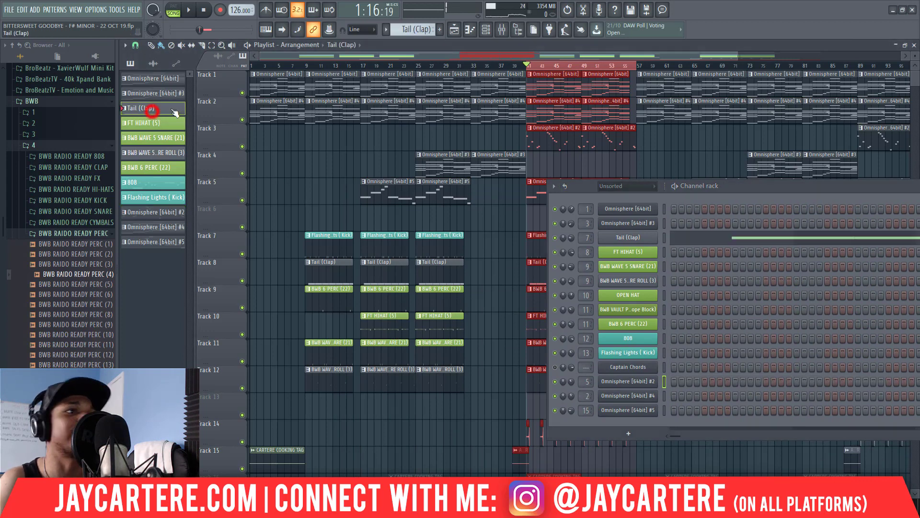
right_click(626, 245)
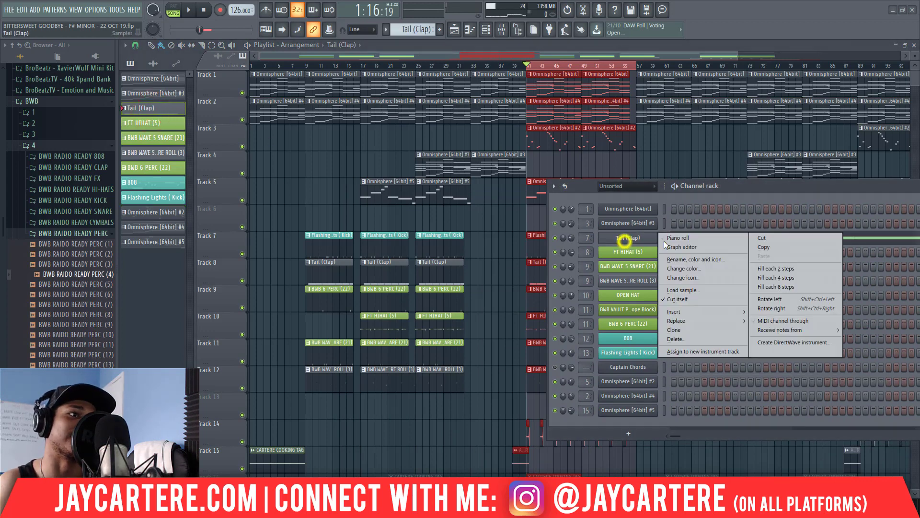
click(663, 240)
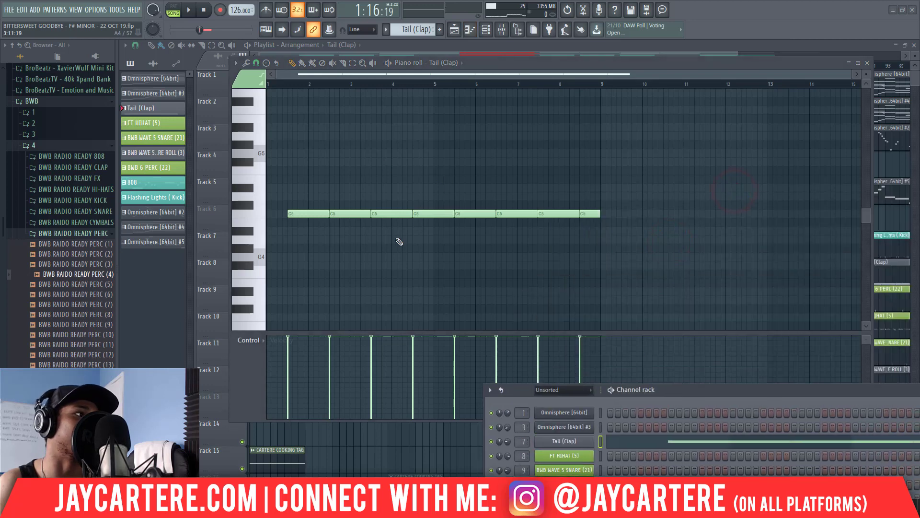
drag(849, 72, 855, 73)
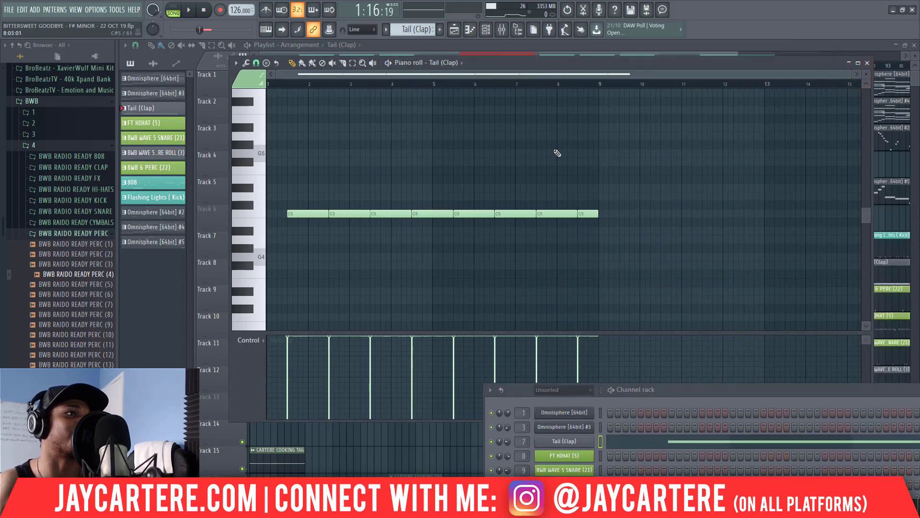
drag(552, 68, 646, 429)
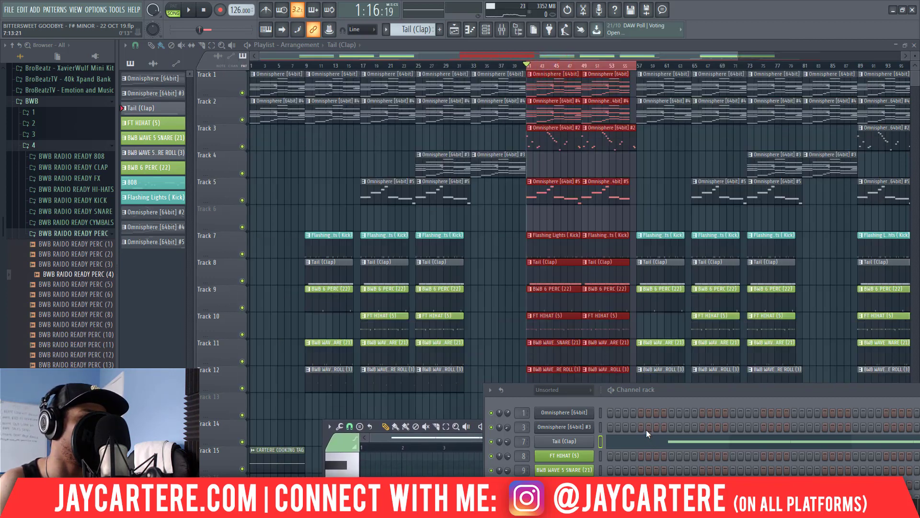
Play the selected bars to hear the Tail (Clap) pattern, bring its notes back into view, then stop and close the piano roll
key(space)
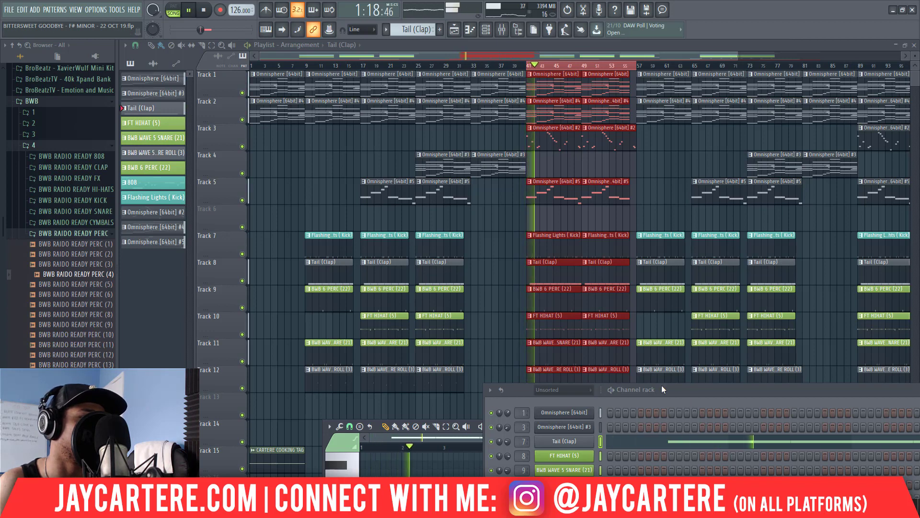
drag(688, 386, 877, 374)
double_click(608, 425)
key(space)
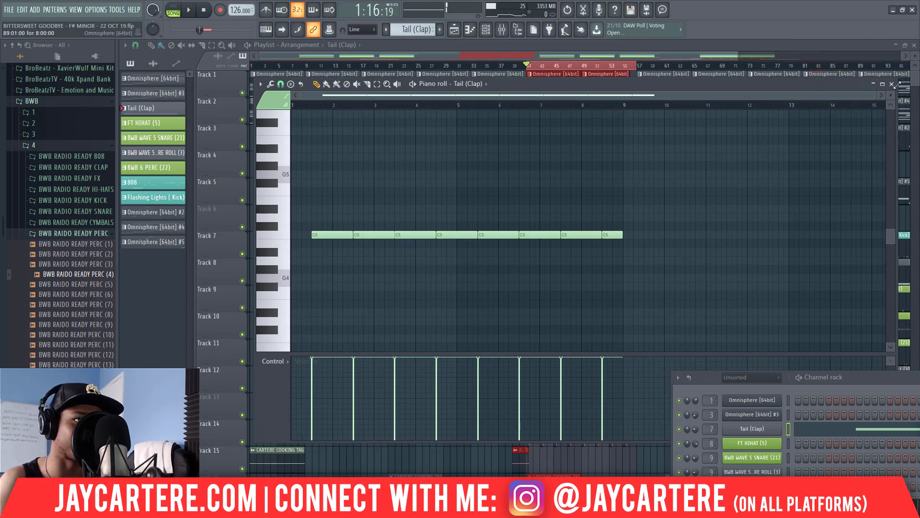
click(891, 85)
Open the FT HIHAT (5) pattern in the piano roll and examine its hi-hat notes, rolls and velocities up close
drag(878, 379, 630, 222)
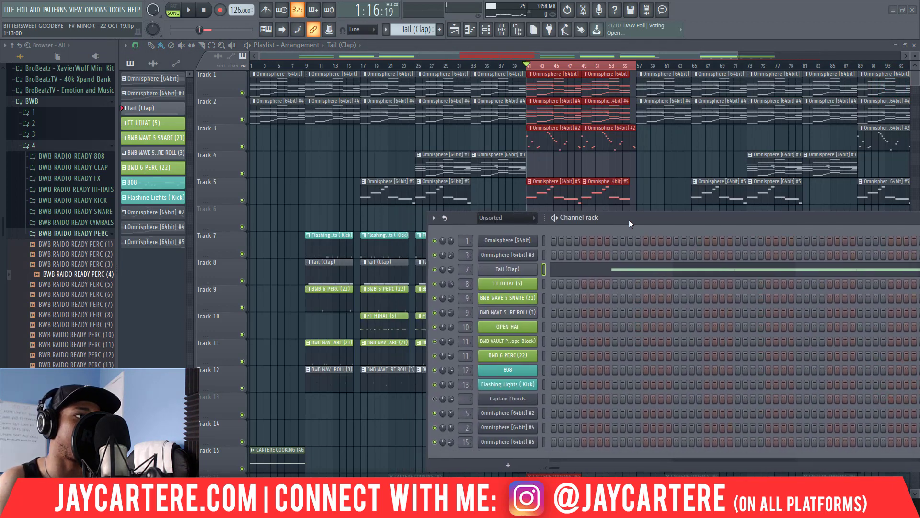
click(145, 123)
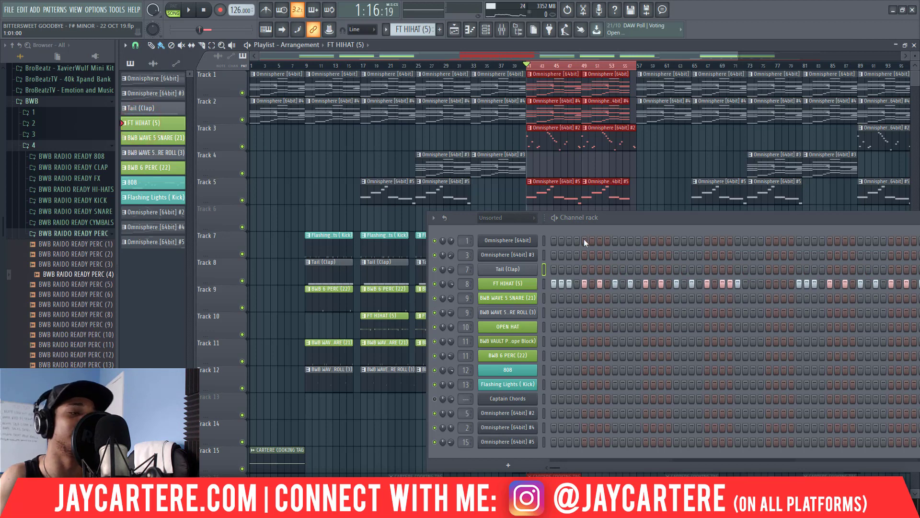
drag(676, 224, 512, 223)
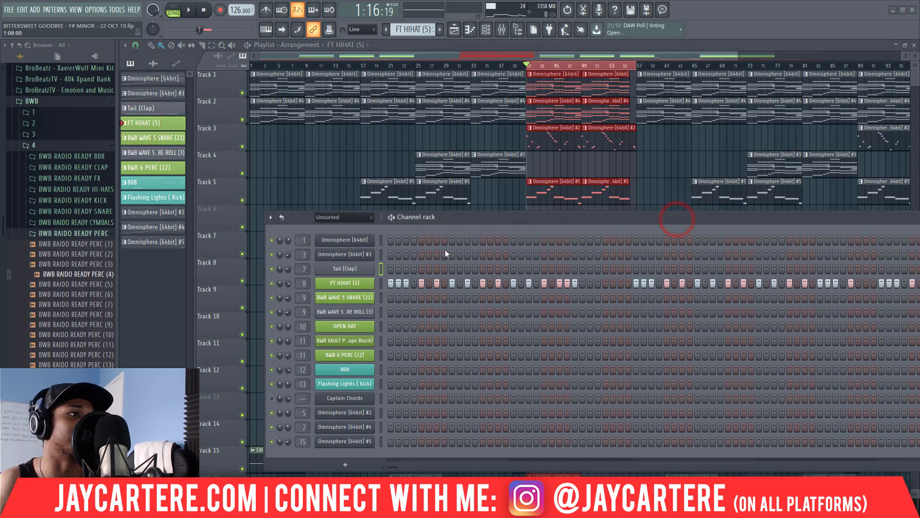
right_click(359, 287)
click(398, 283)
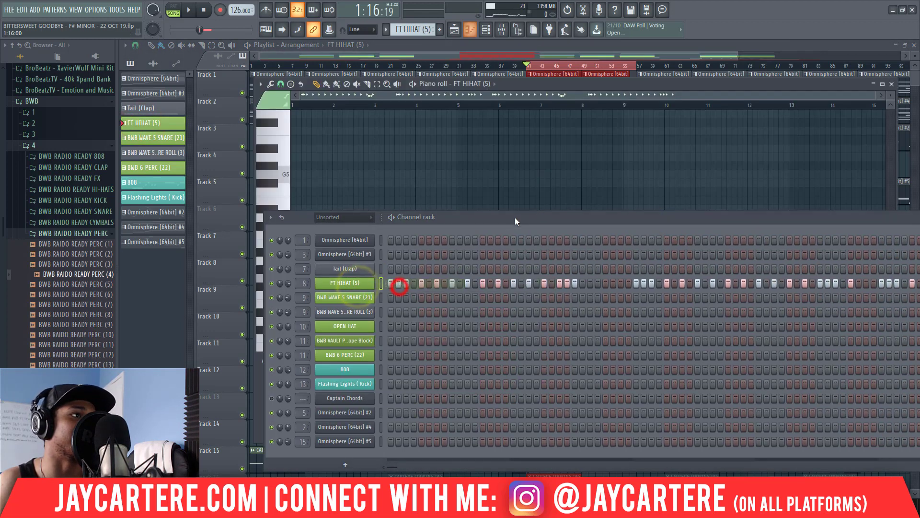
click(516, 214)
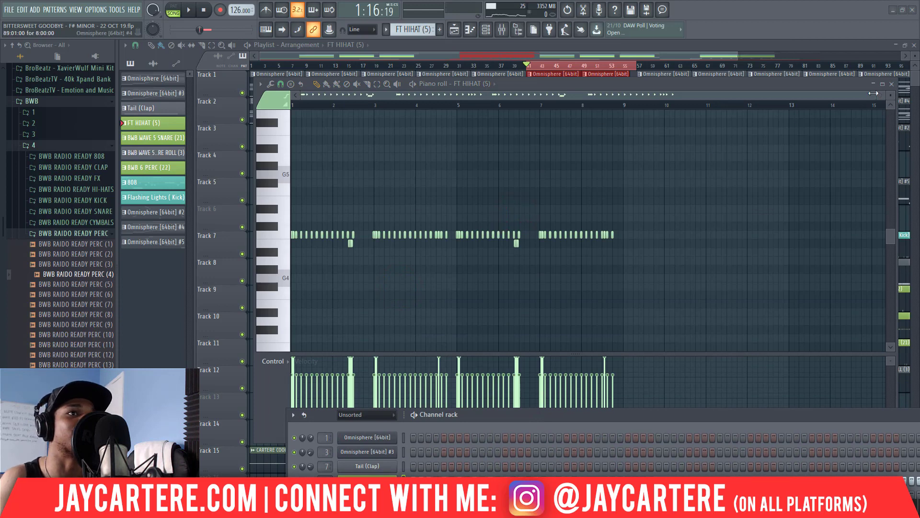
drag(877, 94, 584, 145)
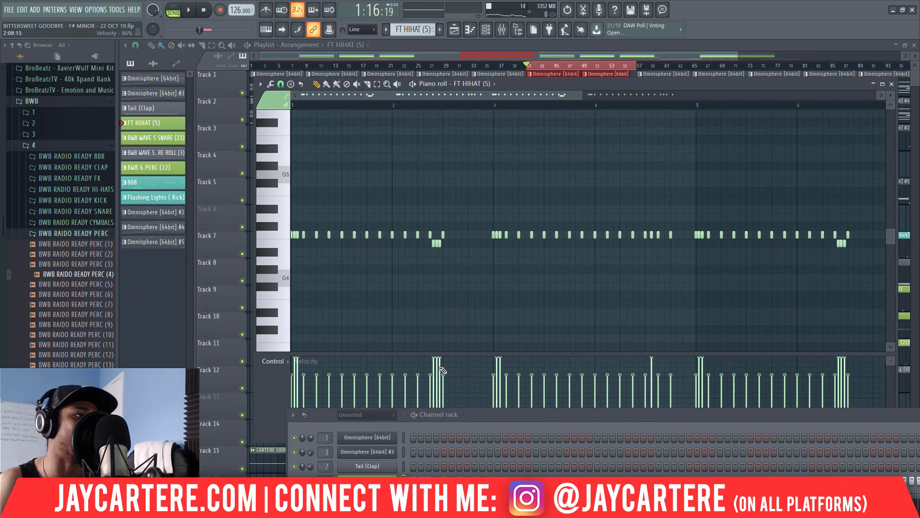
Play the selected bars while following the full FT HIHAT (5) pattern, then stop and close the piano roll
key(space)
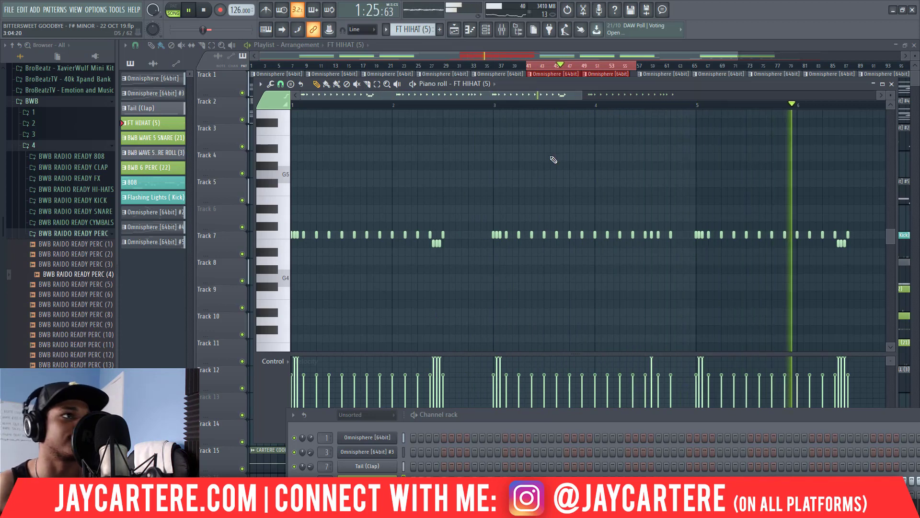
drag(581, 95, 776, 95)
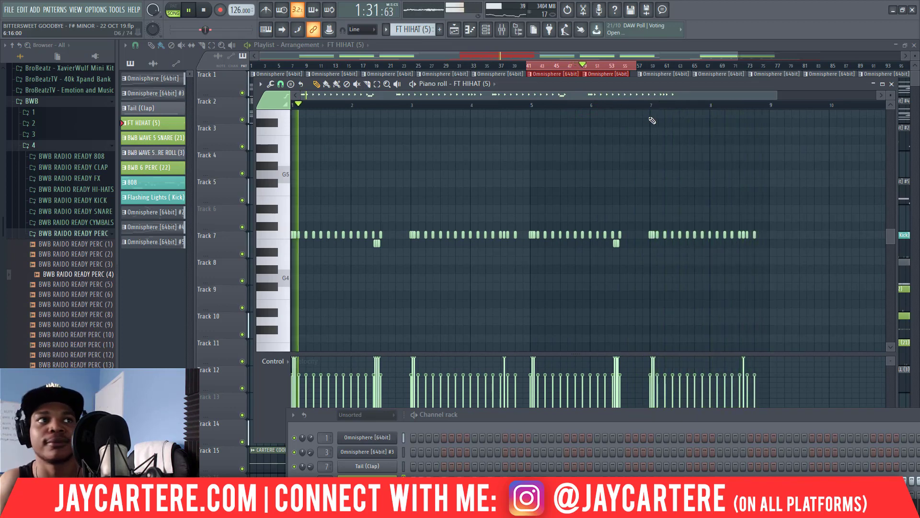
key(space)
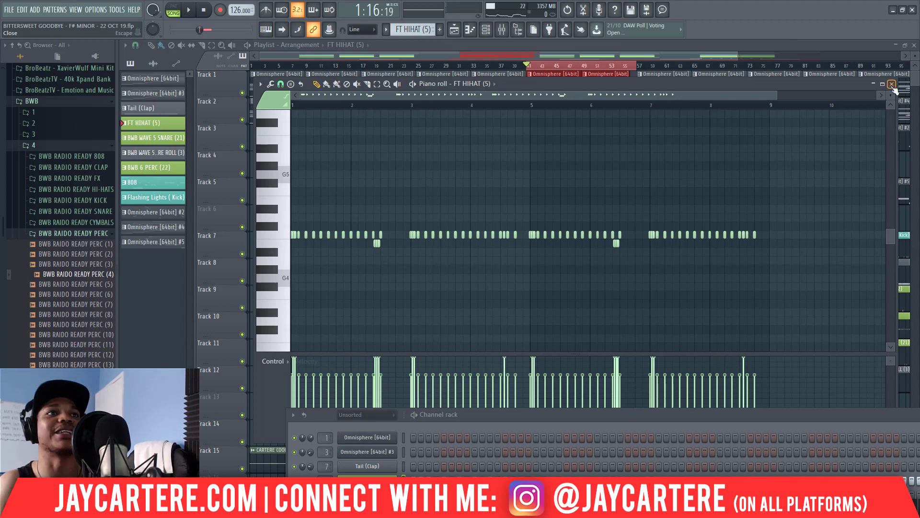
click(891, 84)
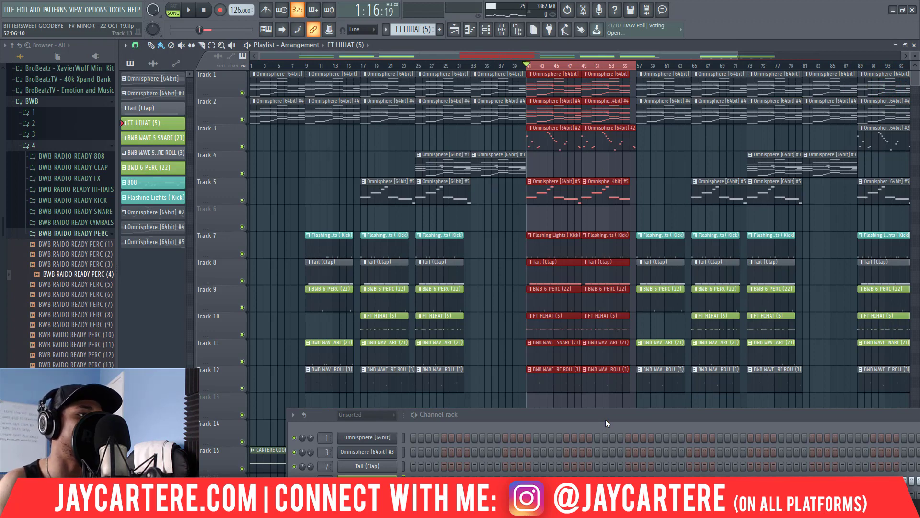
Solo the BWB WAVE 5 SNARE (21) channel, play the selected bars to hear it alone, then stop
drag(606, 418, 605, 299)
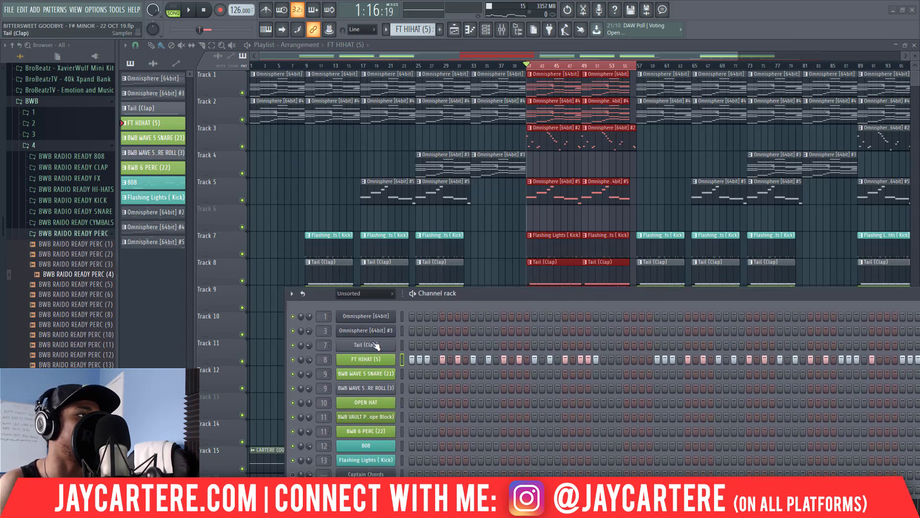
drag(481, 289, 488, 258)
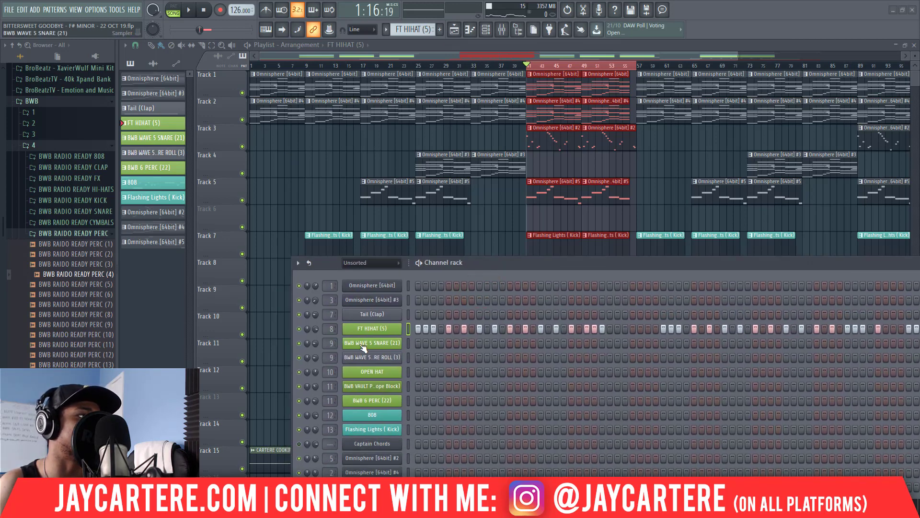
right_click(298, 343)
click(311, 346)
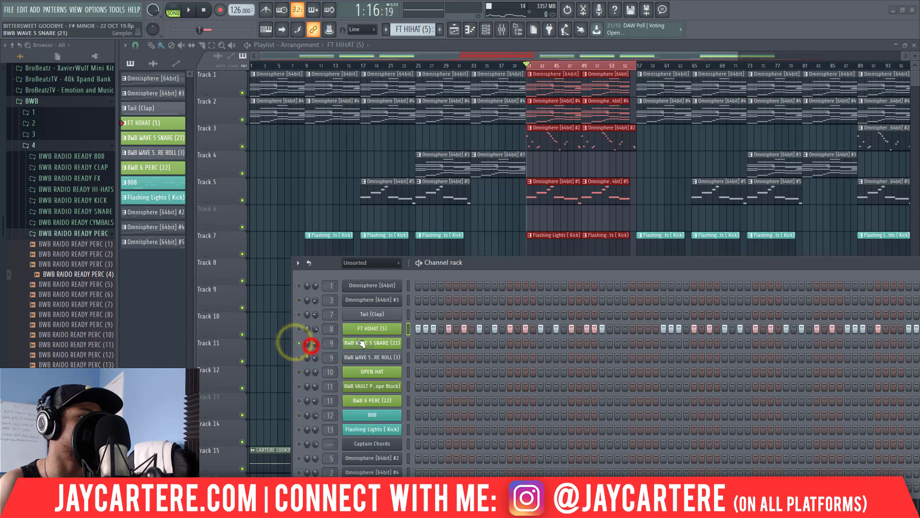
key(space)
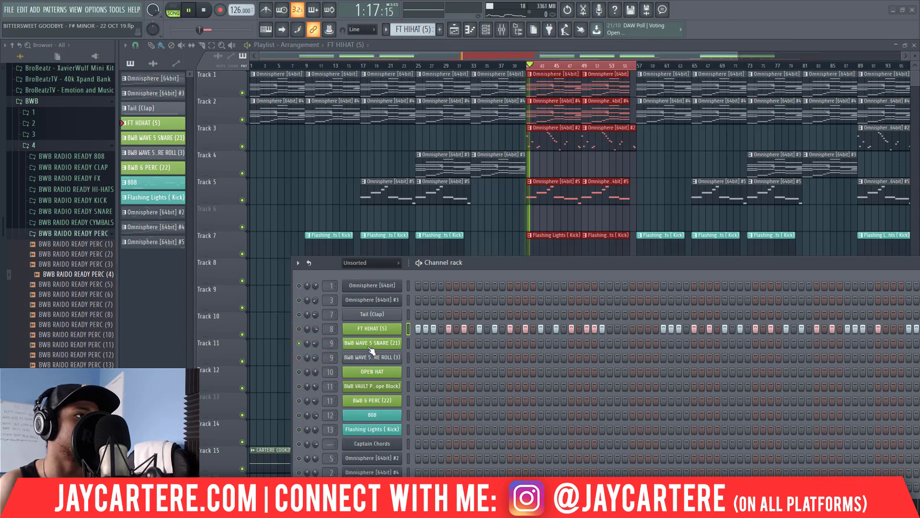
right_click(369, 346)
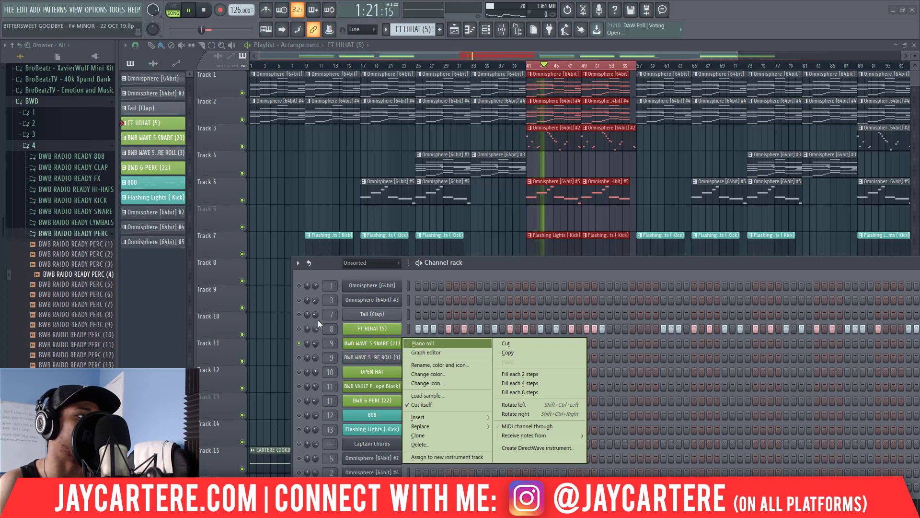
click(480, 261)
key(space)
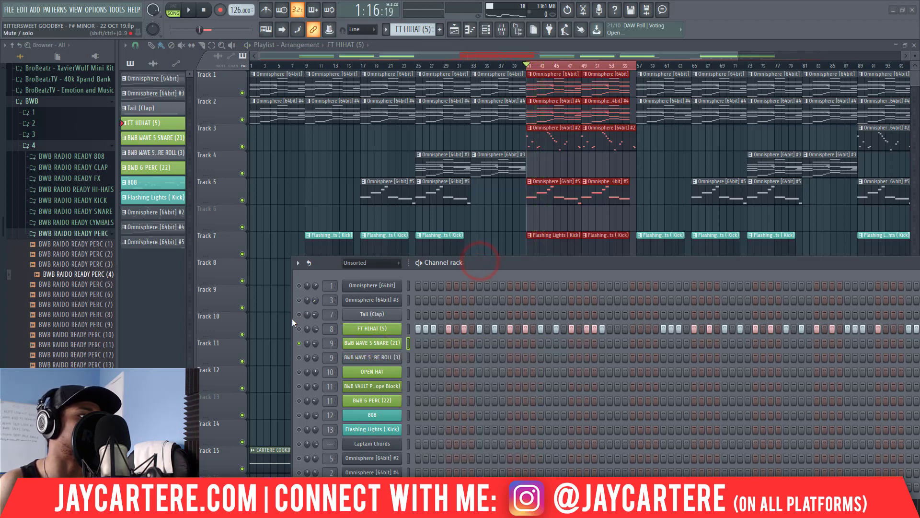
Unmute Tail (Clap) alongside the snare and play them together while viewing the BWB WAVE 5 SNARE (21) pattern's steps, then stop
click(299, 315)
key(space)
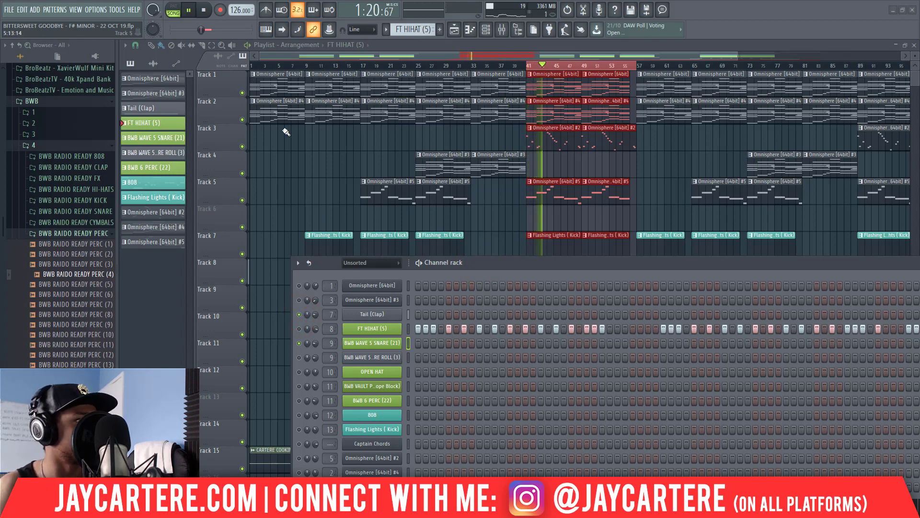
click(153, 137)
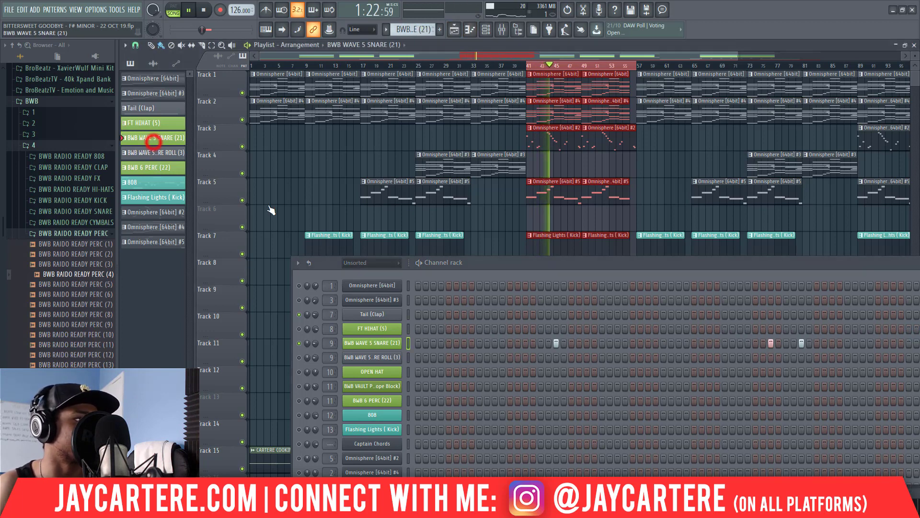
drag(557, 266, 122, 229)
drag(428, 222, 696, 229)
key(space)
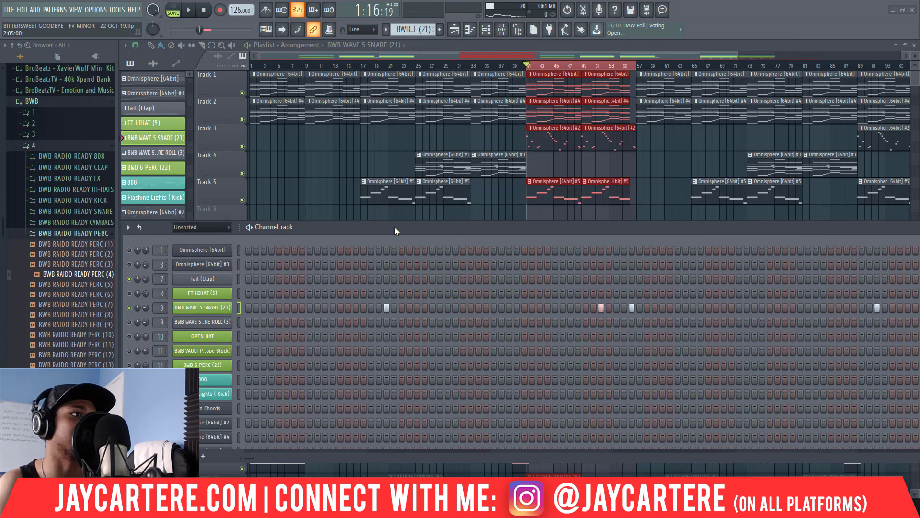
Try an extra BWB WAVE 5 SNARE (21) hit four steps before its first one, play it back, then remove it
drag(394, 227, 410, 227)
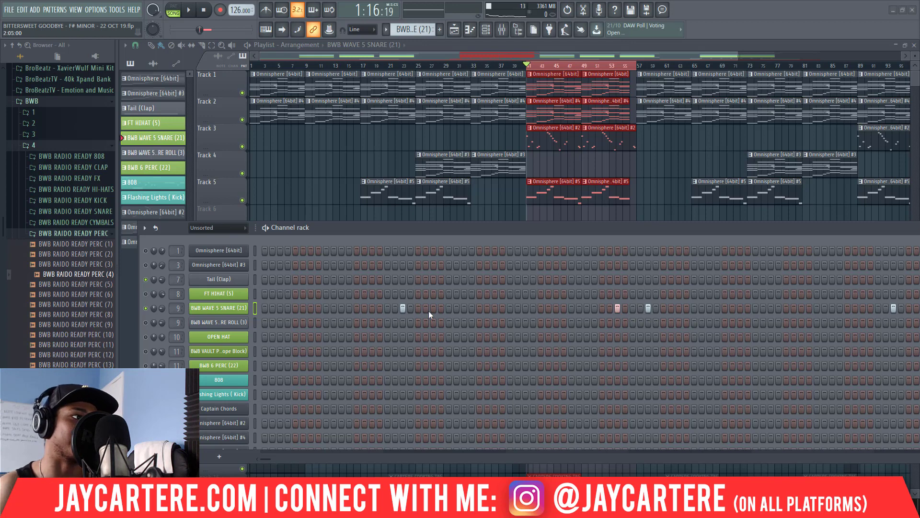
drag(394, 223, 408, 226)
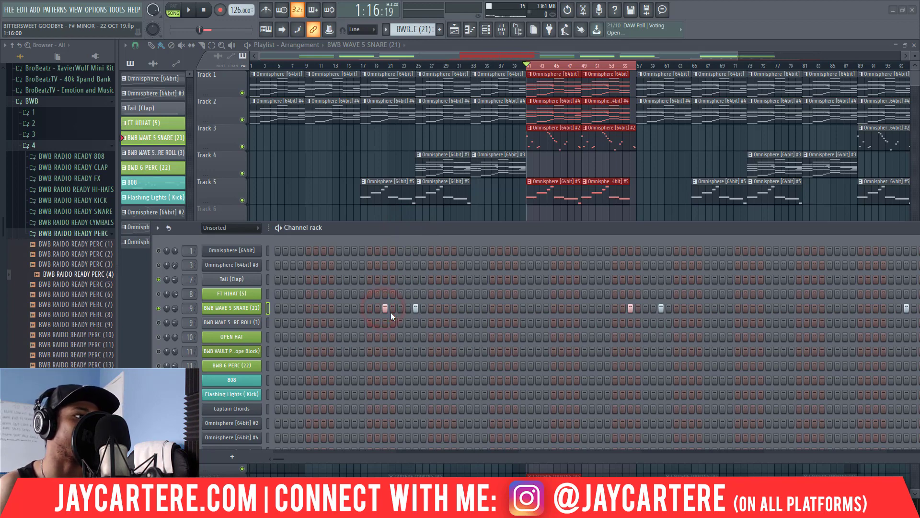
key(space)
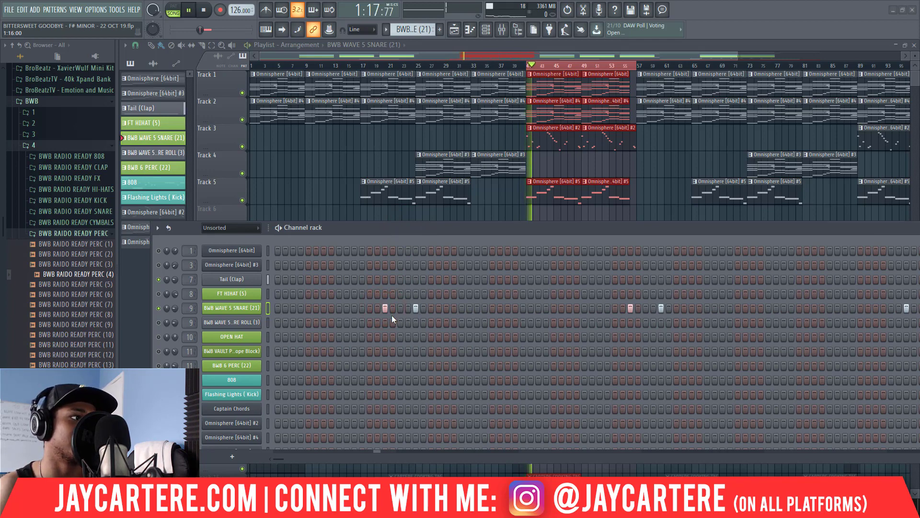
click(386, 309)
key(space)
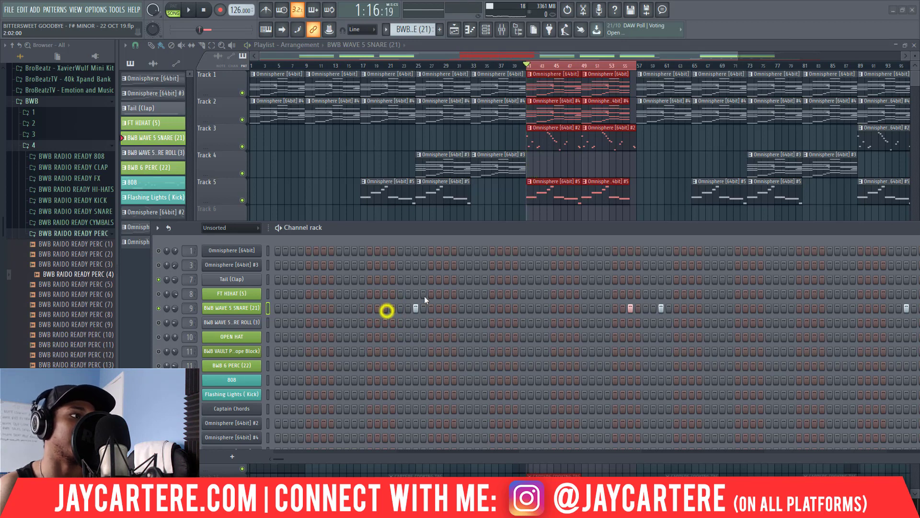
Play the selected bars with only the clap and BWB WAVE 5 SNARE (21) sounding, then stop
key(space)
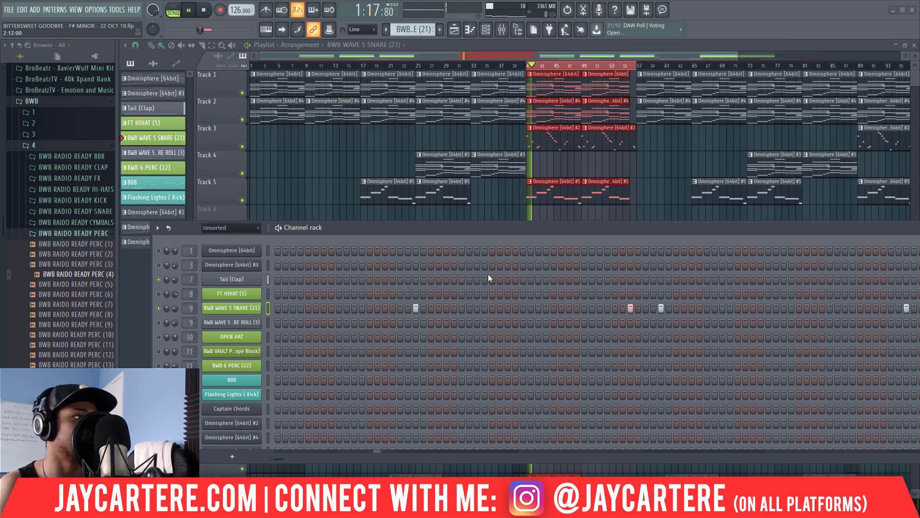
key(space)
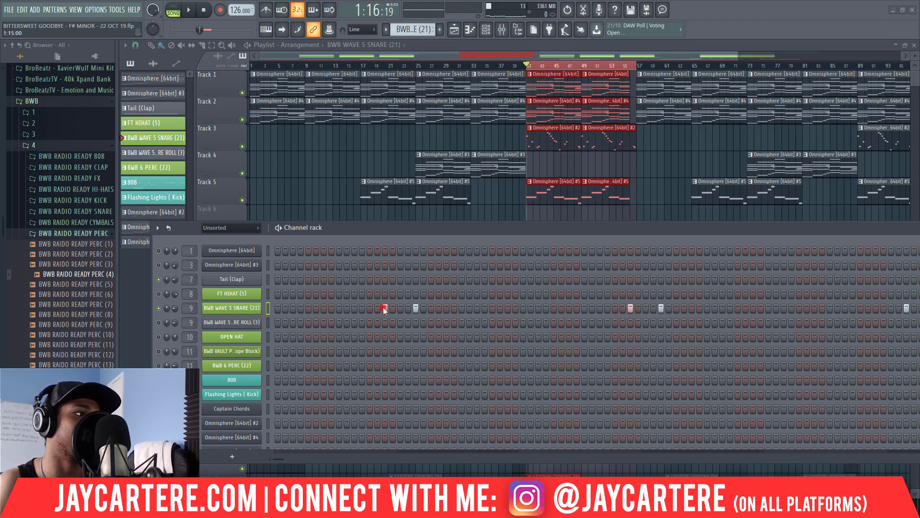
drag(493, 229, 464, 277)
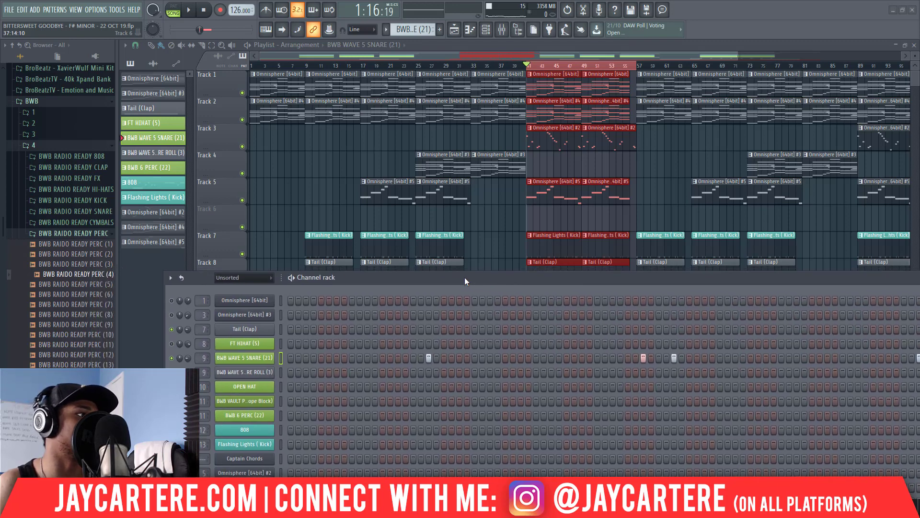
drag(394, 286, 410, 259)
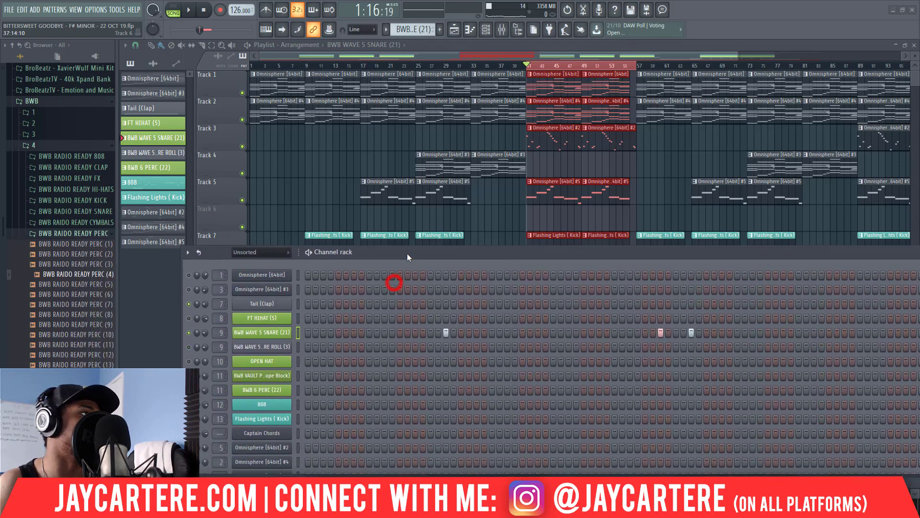
Switch to the BWB WAVE 5 SNARE ROLL (3) pattern, unmute its channel and play it with the clap and snare
click(158, 153)
drag(472, 253, 444, 199)
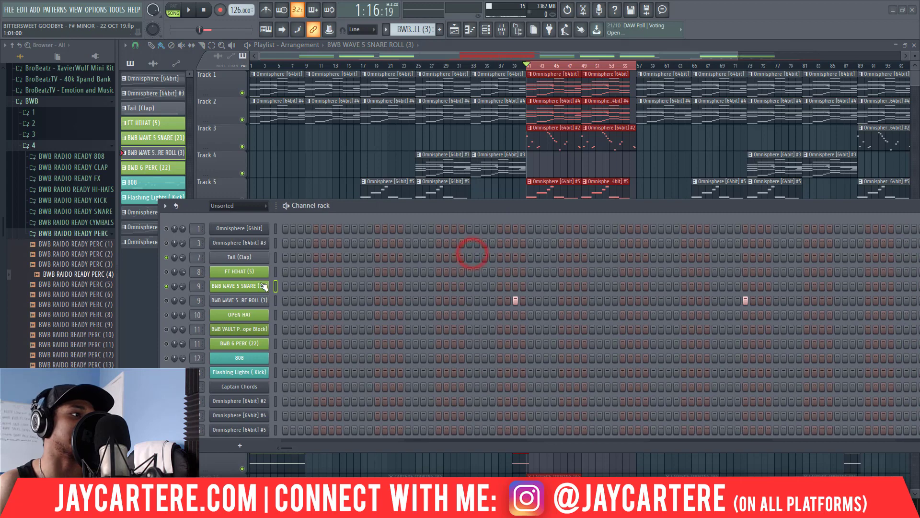
click(166, 300)
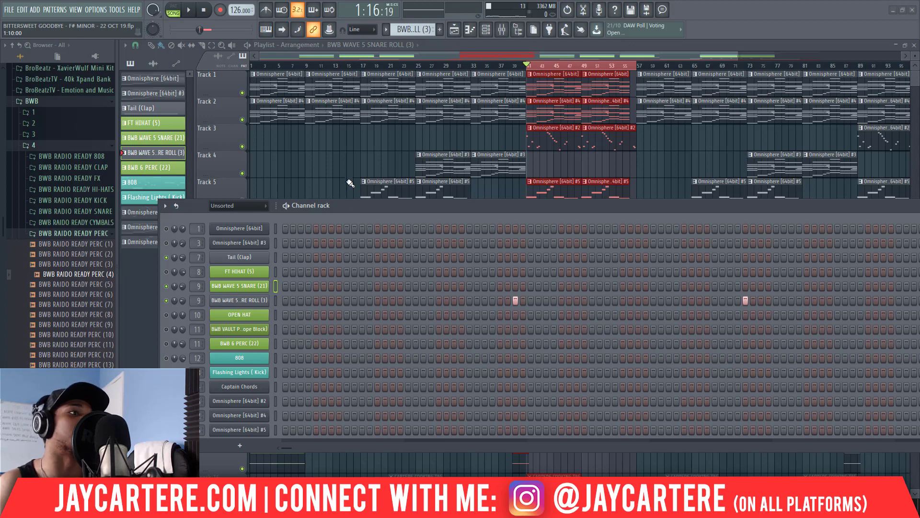
mouse_move(508, 210)
mouse_down()
mouse_move(438, 197)
mouse_move(496, 194)
mouse_move(468, 203)
mouse_move(505, 199)
mouse_move(502, 213)
mouse_up()
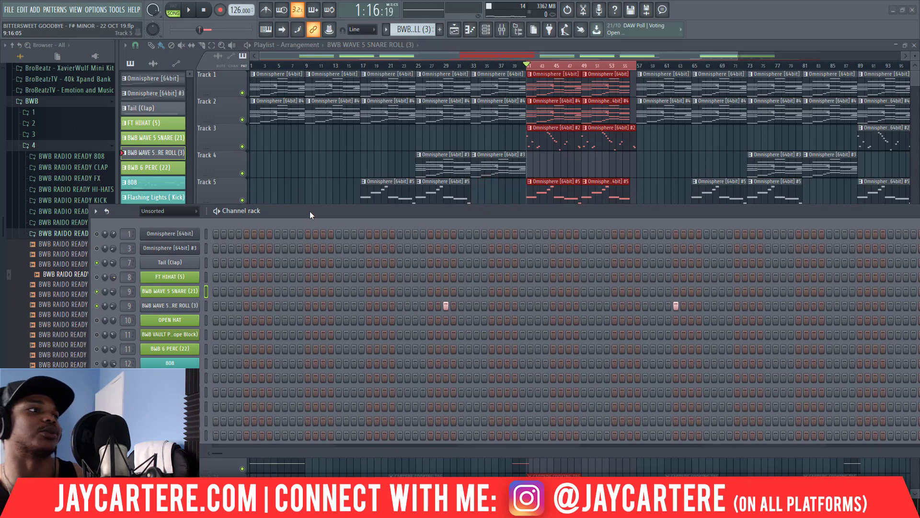
key(space)
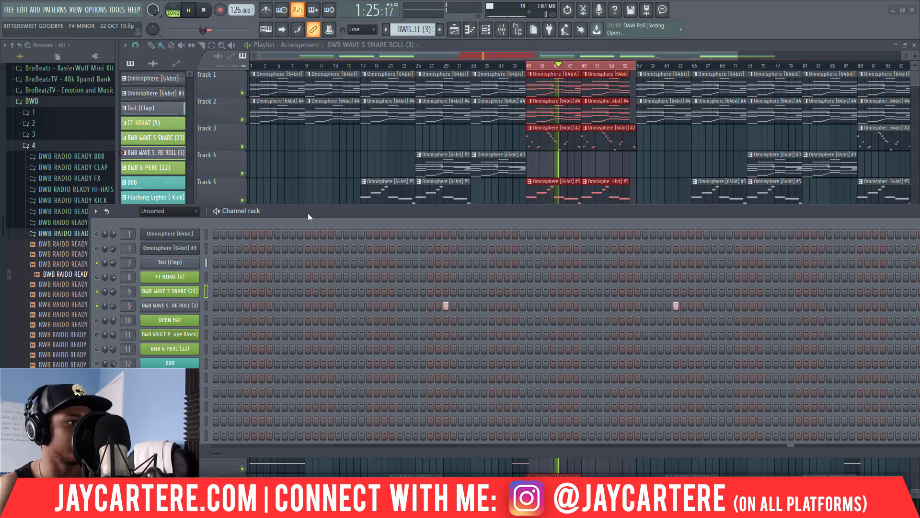
Open the BWB WAVE 5 SNARE ROLL (3) notes in the piano roll, follow them during playback, then stop and close it
right_click(214, 305)
click(214, 304)
drag(351, 211, 372, 426)
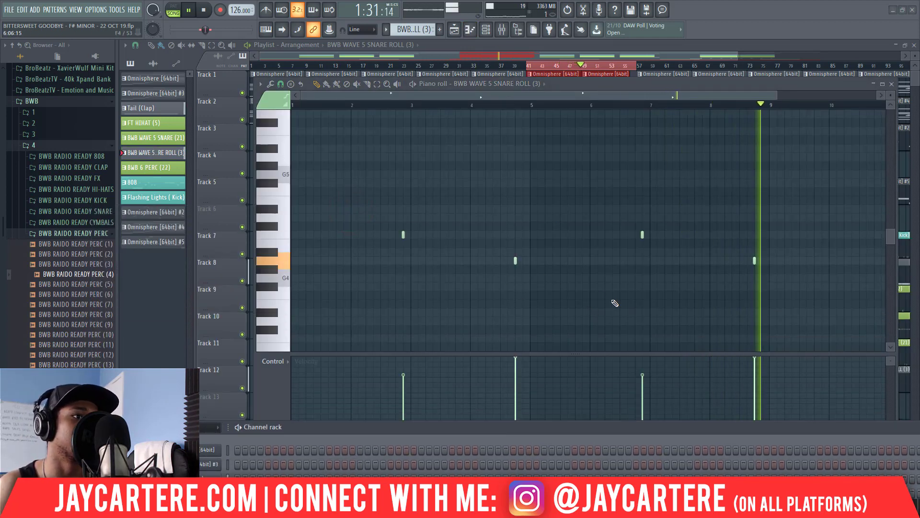
key(space)
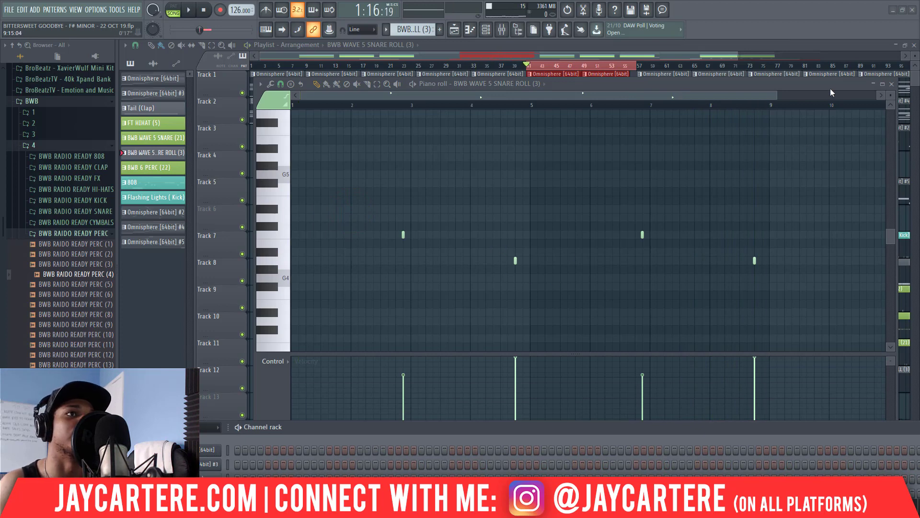
drag(837, 85, 757, 87)
click(812, 85)
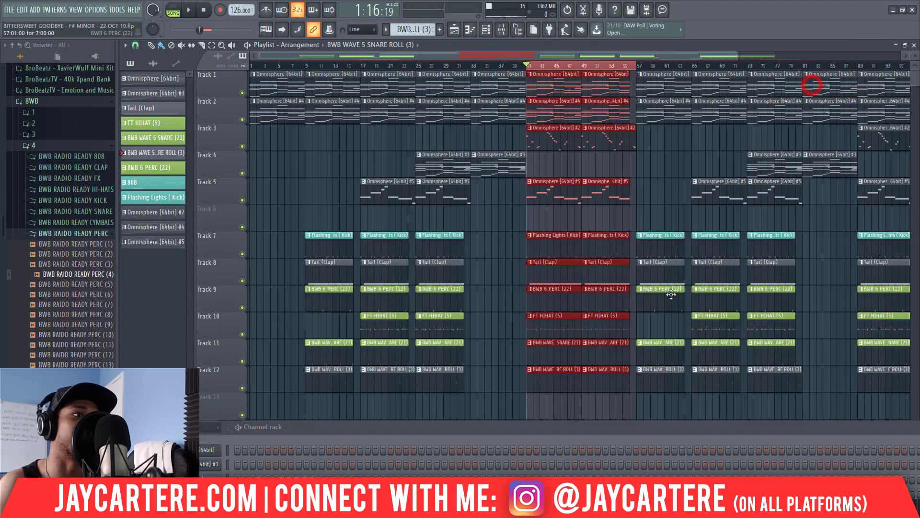
Show the BWB 6 PERC (22) pattern and play the selected bars with the BWB VAULT wood-block channel unmuted, then stop
drag(637, 431, 626, 253)
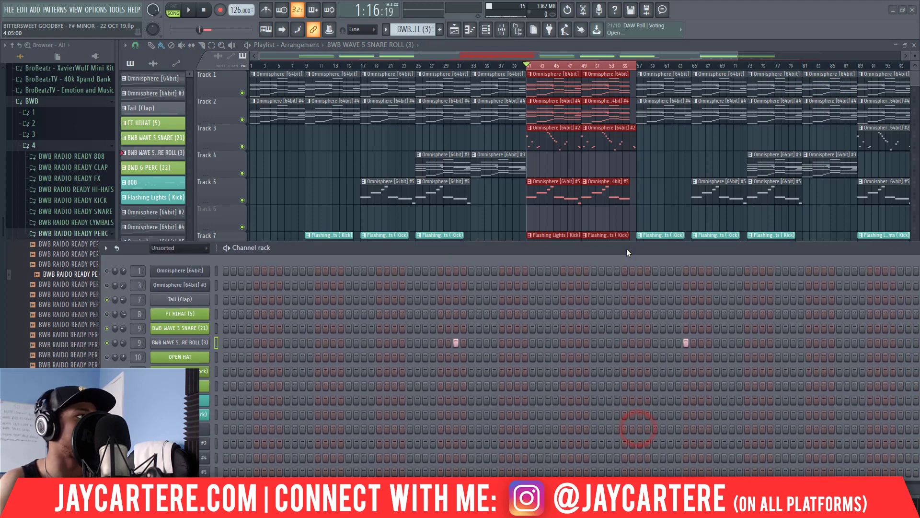
click(171, 169)
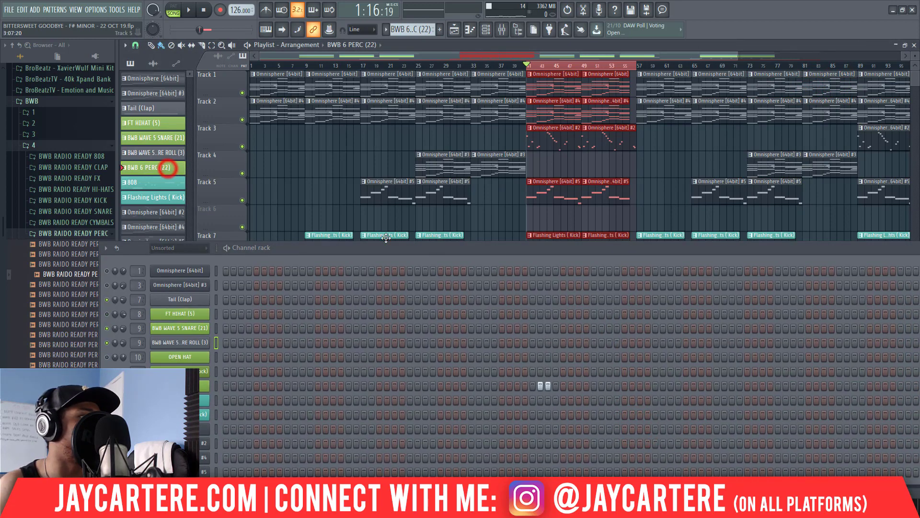
drag(446, 251, 445, 209)
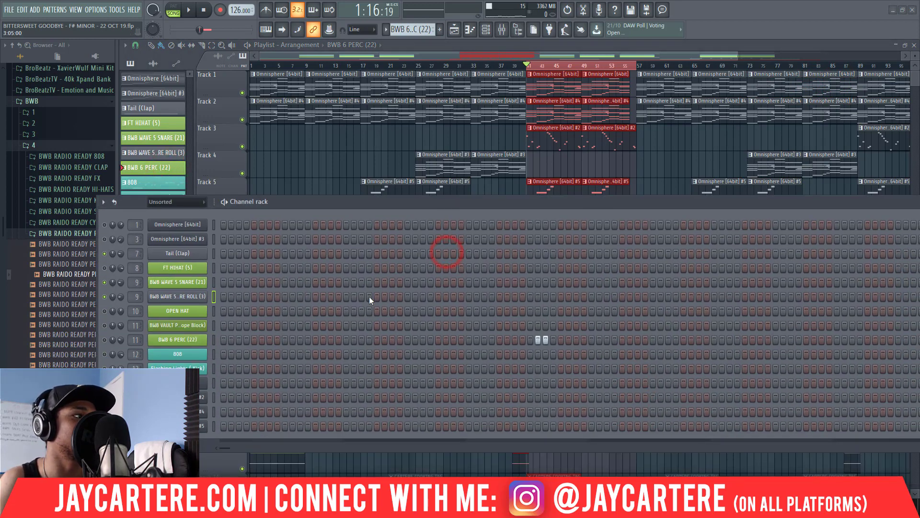
click(105, 326)
drag(369, 206, 394, 206)
key(space)
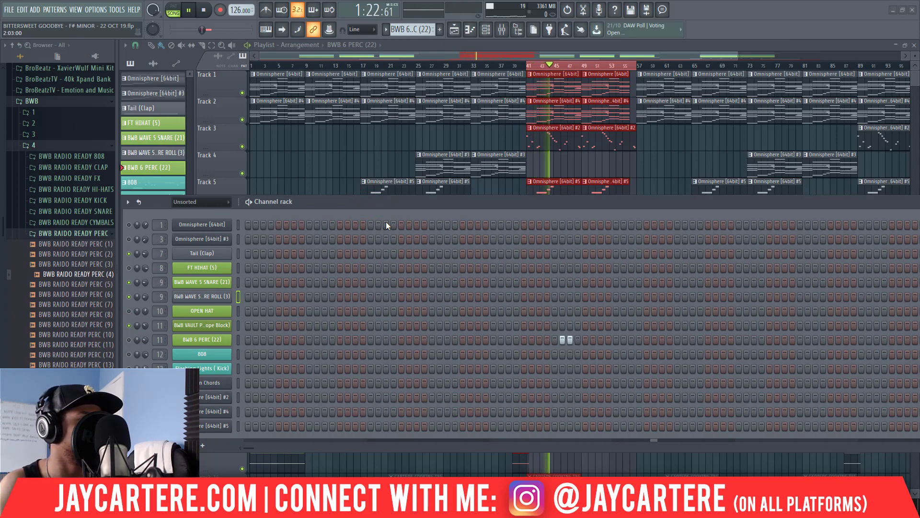
key(space)
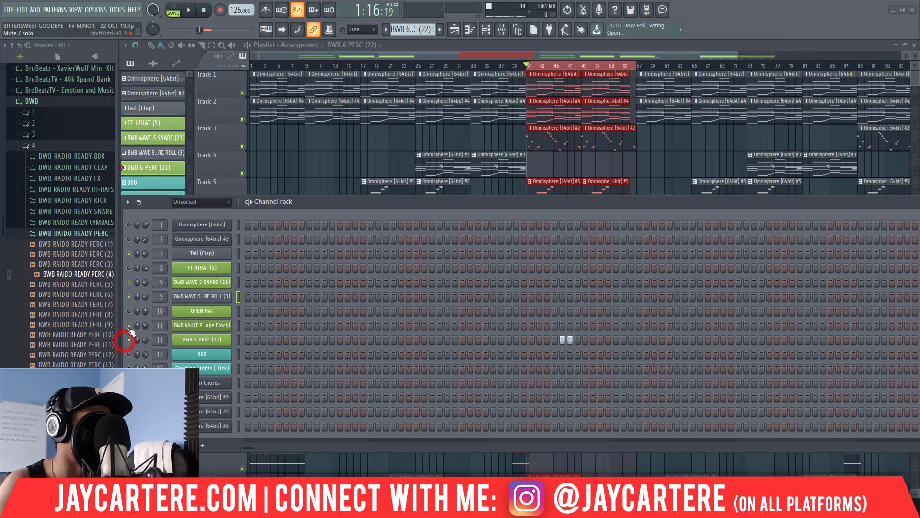
Mute the BWB VAULT channel, leave BWB 6 PERC (22) sounding with the clap and snares, and play the selected bars, then stop
click(129, 325)
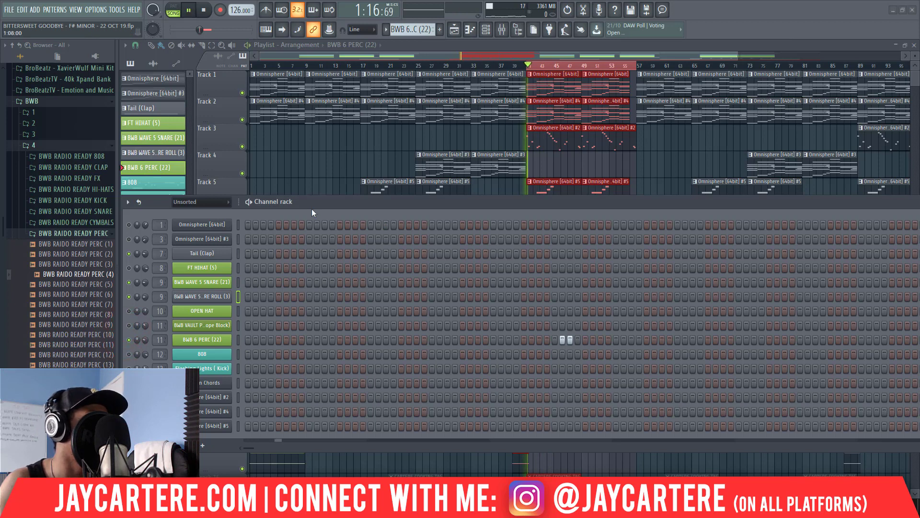
drag(318, 204, 361, 217)
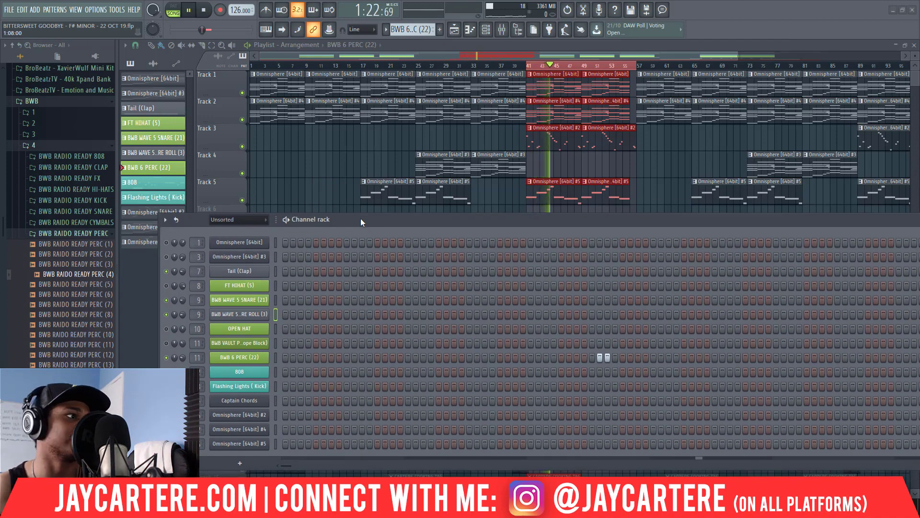
key(space)
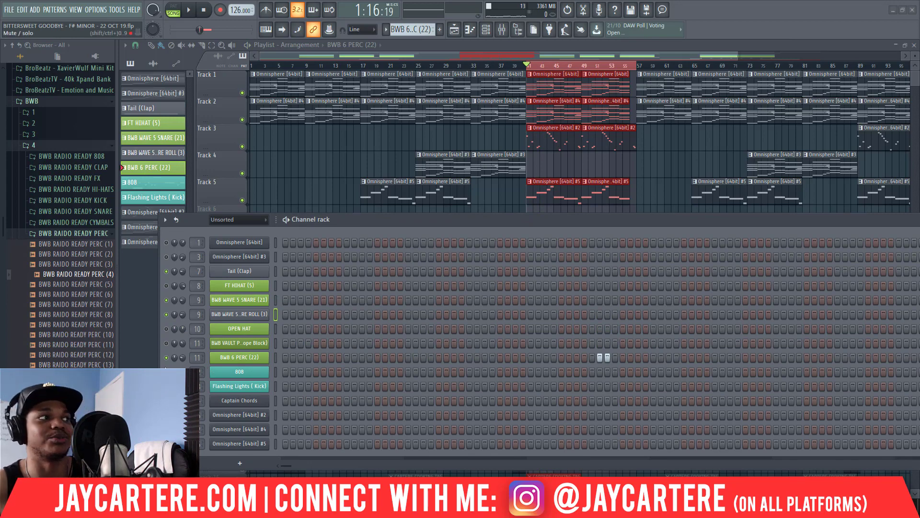
Play the drums with Flashing Lights (Kick) unmuted while following its pattern's steps across the channel rack, then stop
drag(393, 222, 414, 207)
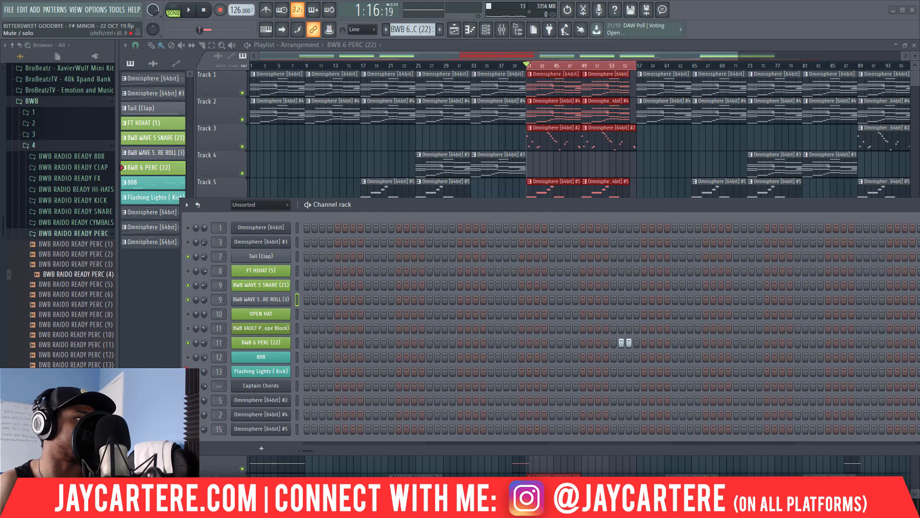
key(space)
drag(407, 205, 485, 149)
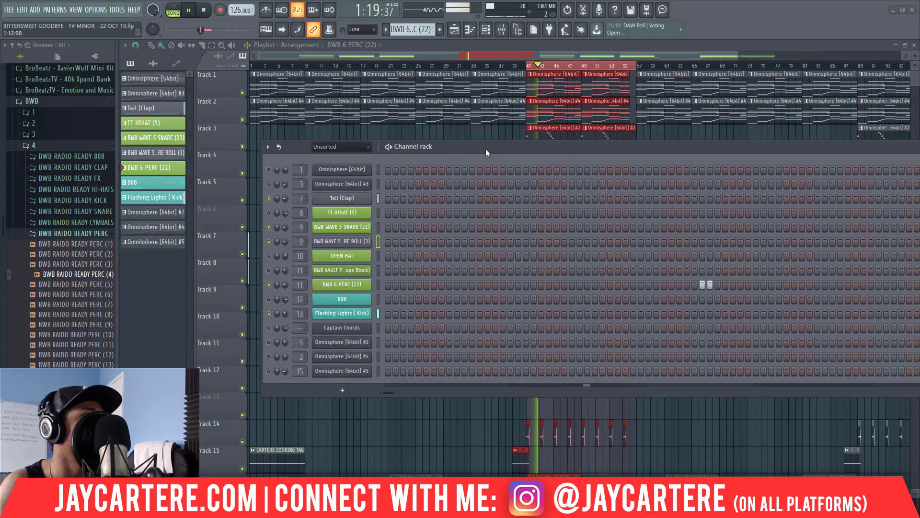
click(156, 197)
drag(556, 147, 436, 142)
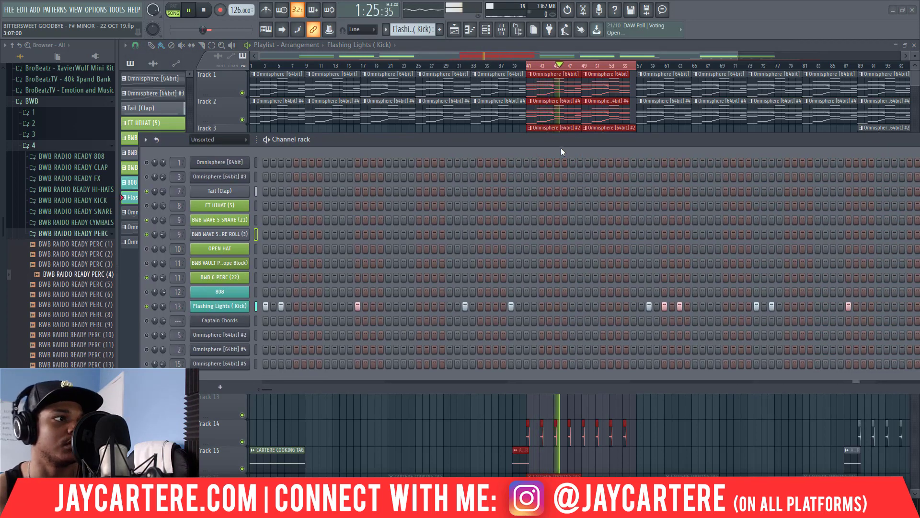
drag(565, 144, 429, 158)
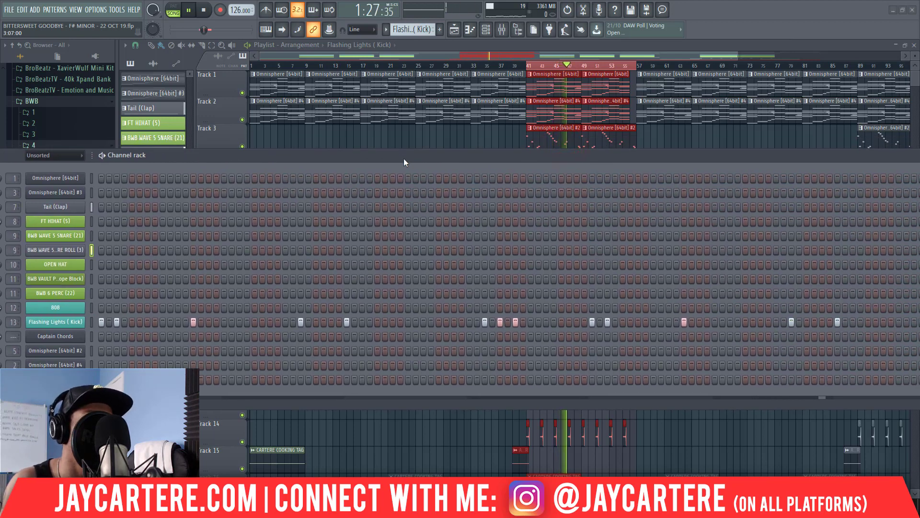
drag(572, 153, 530, 164)
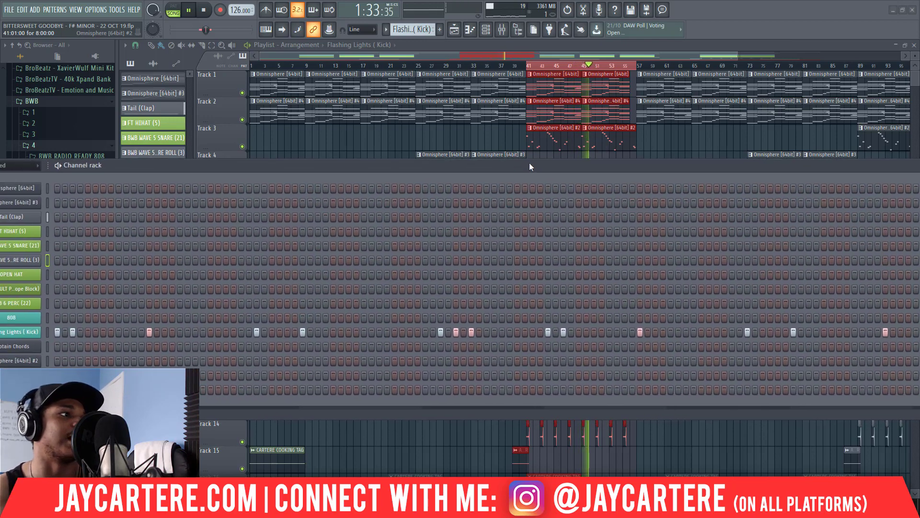
key(space)
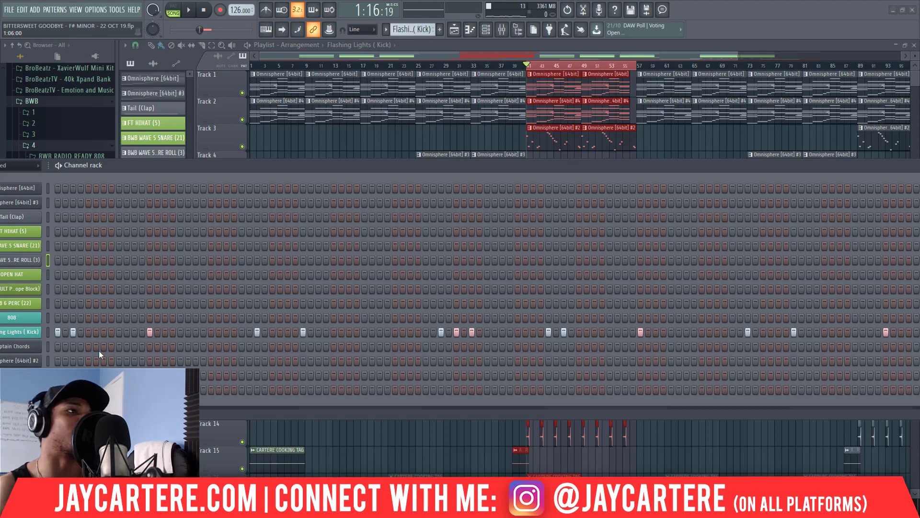
Examine how the melody, drum and effect clips are laid out across the arrangement's tracks and sections
drag(343, 163, 918, 226)
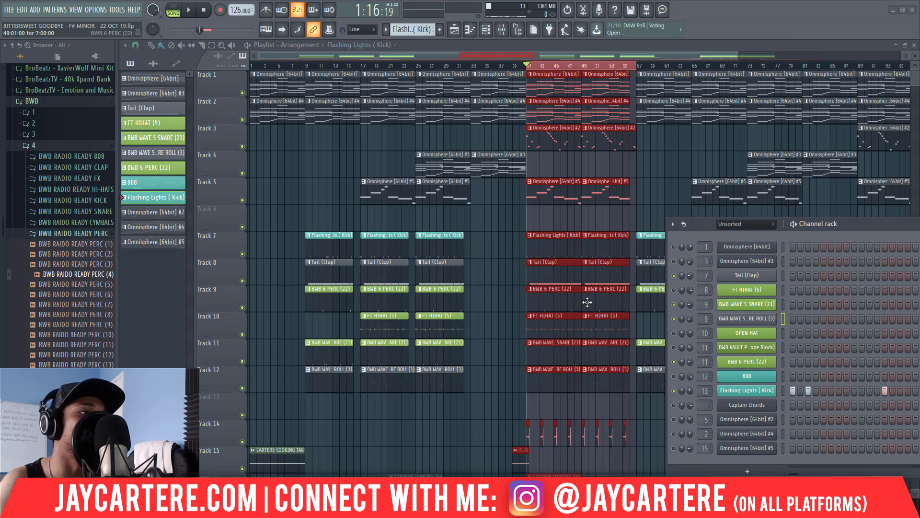
scroll(587, 300, down, 3)
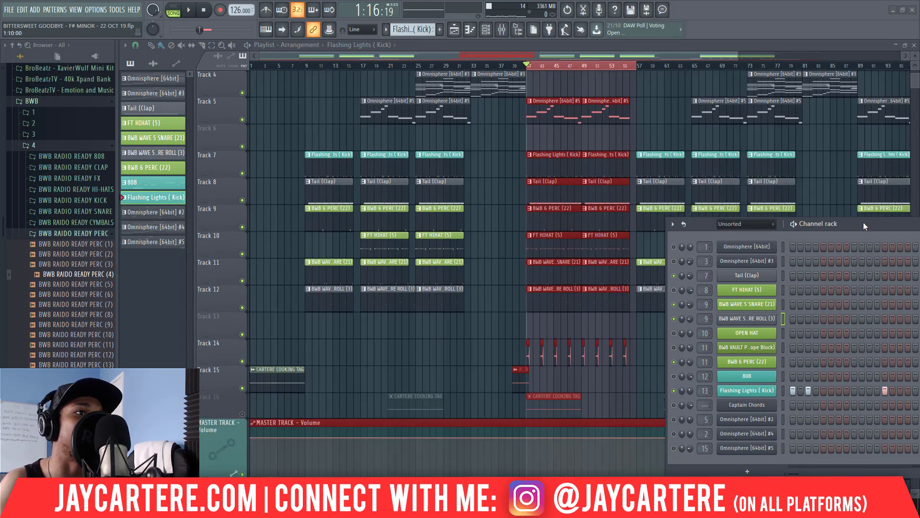
drag(863, 223, 874, 222)
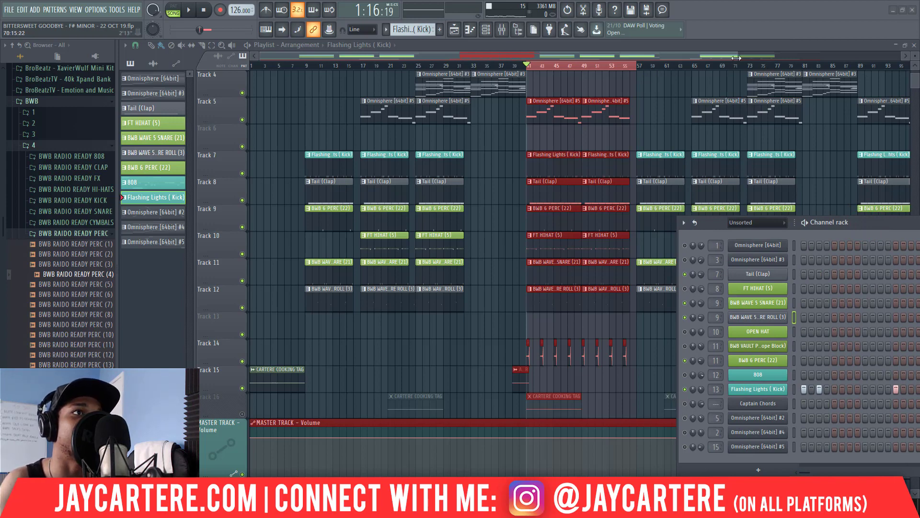
drag(739, 58, 594, 81)
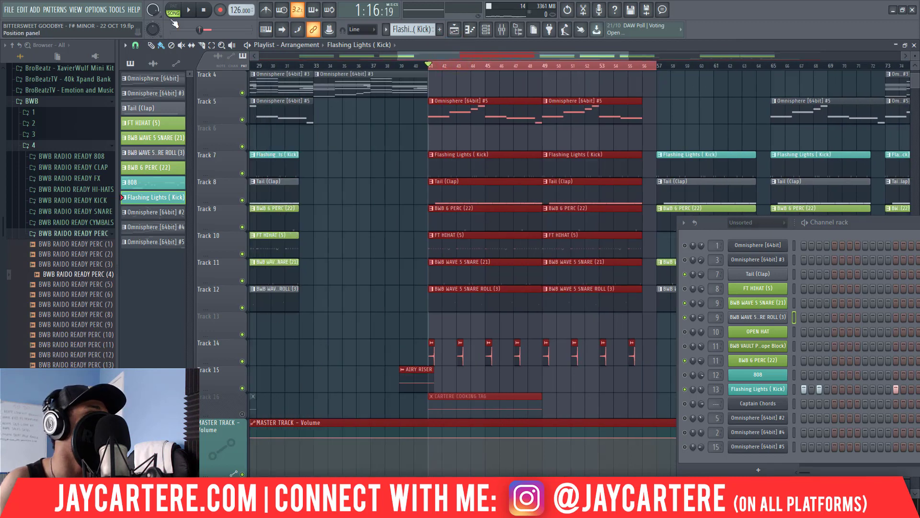
drag(726, 221, 694, 193)
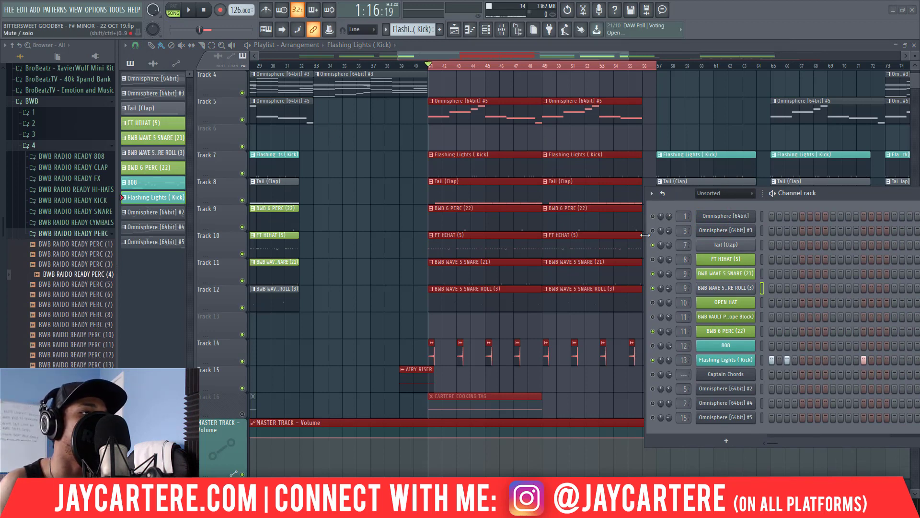
drag(826, 198, 809, 264)
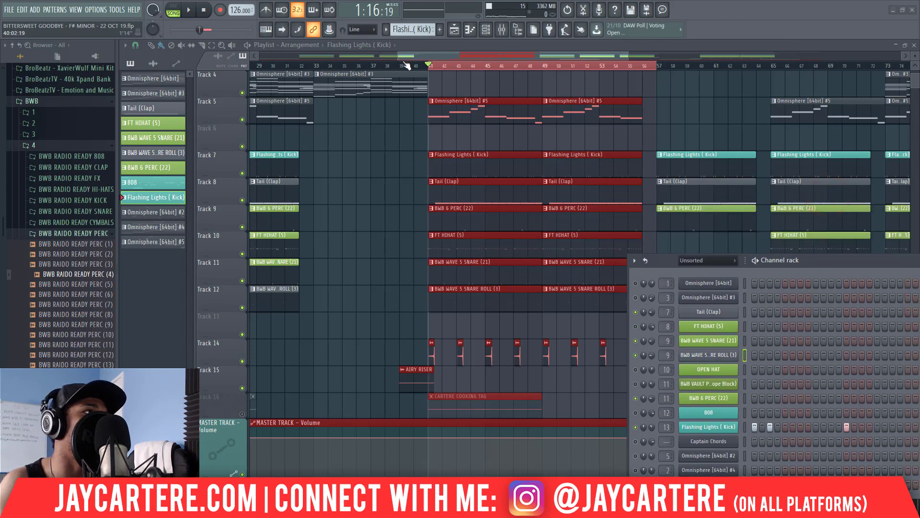
drag(398, 57, 194, 50)
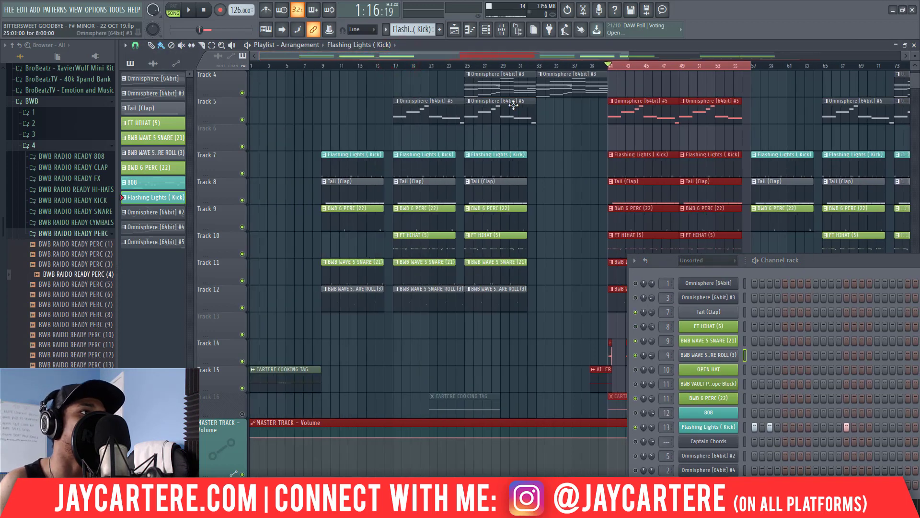
scroll(519, 130, up, 1)
scroll(518, 130, up, 2)
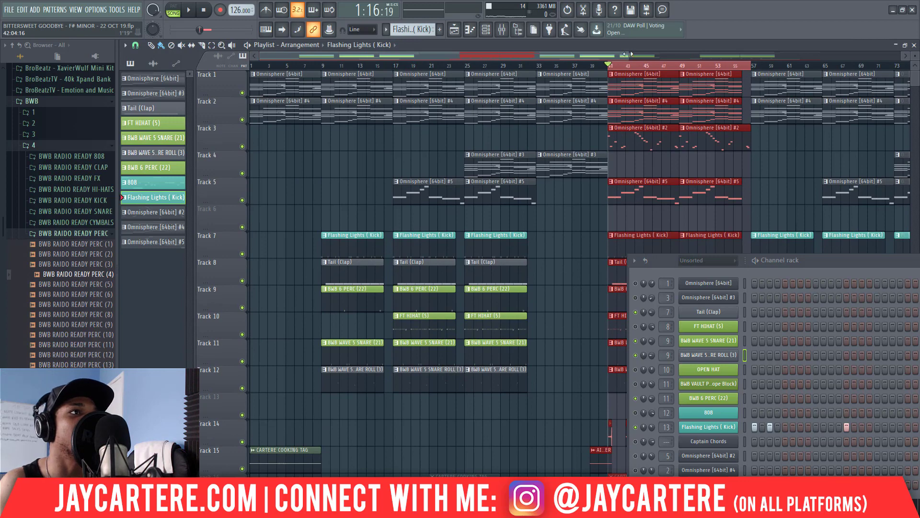
Extend the arrangement's time selection so it runs from bar 1 to the start of bar 57
drag(628, 54, 887, 55)
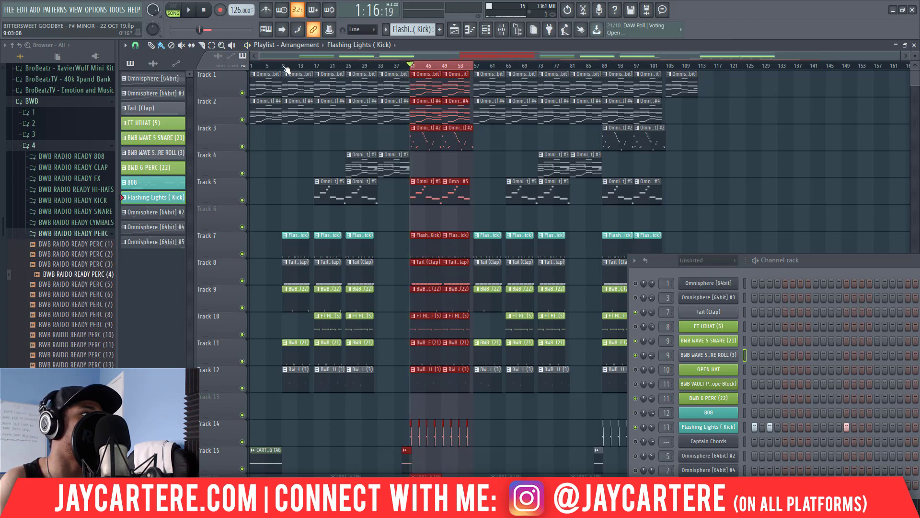
drag(312, 62, 227, 62)
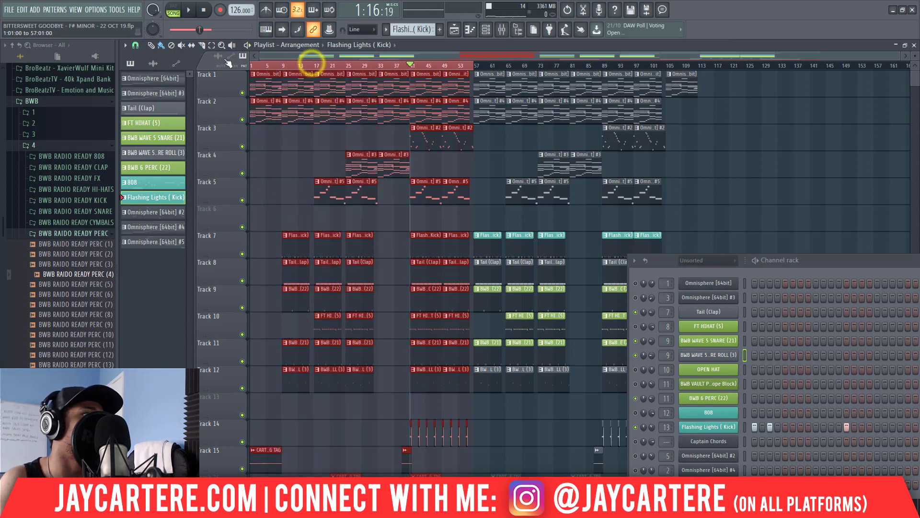
Clear the arrangement's time selection and return the playhead to the start of the song
click(281, 65)
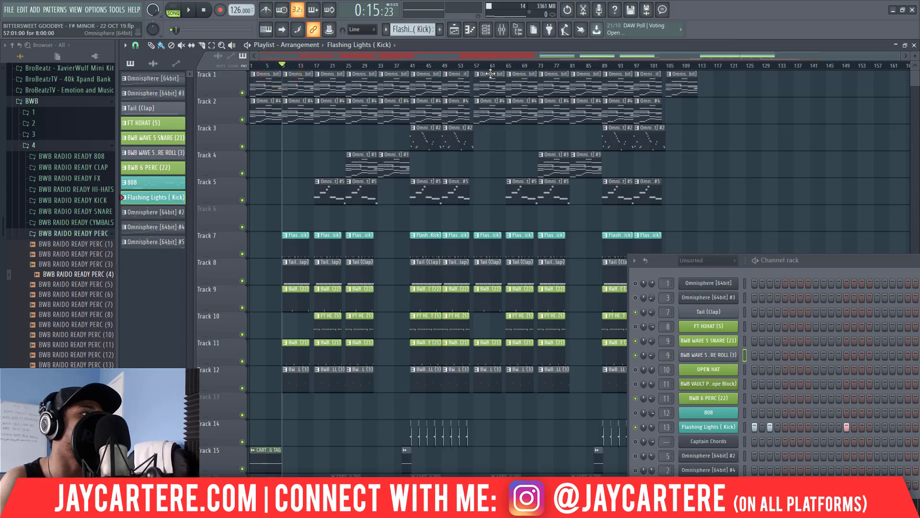
drag(898, 58, 506, 57)
drag(503, 89, 692, 94)
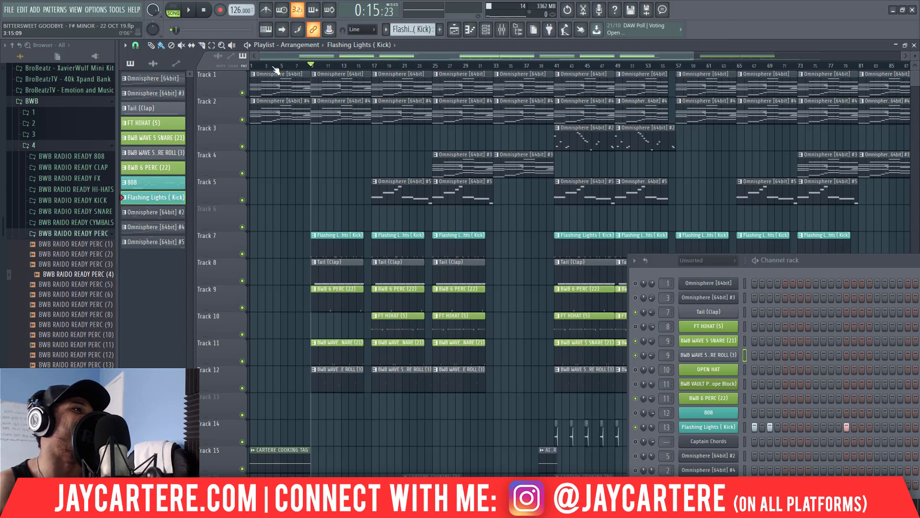
key(space)
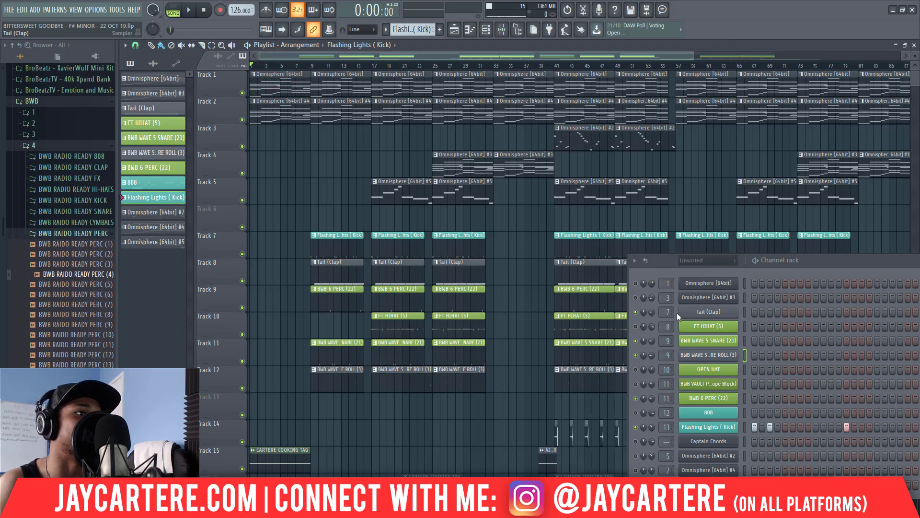
Solo and unsolo the first Omnisphere channel to unmute every channel, and move the channel rack out of the playlist's way
right_click(634, 283)
click(641, 287)
right_click(636, 284)
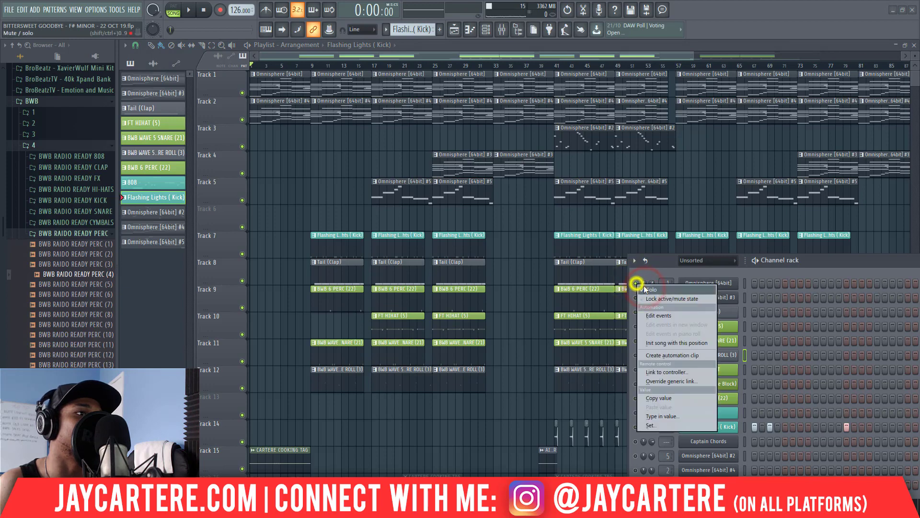
click(643, 286)
drag(812, 259, 919, 268)
drag(694, 56, 910, 56)
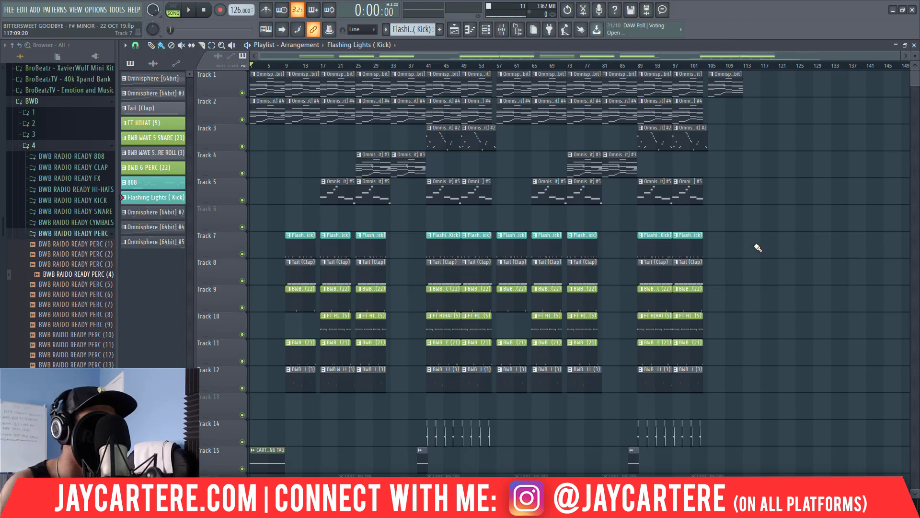
Inspect the BWB WAVE 5 SNARE ROLL (3) pattern's notes in the piano roll, then close it
double_click(442, 384)
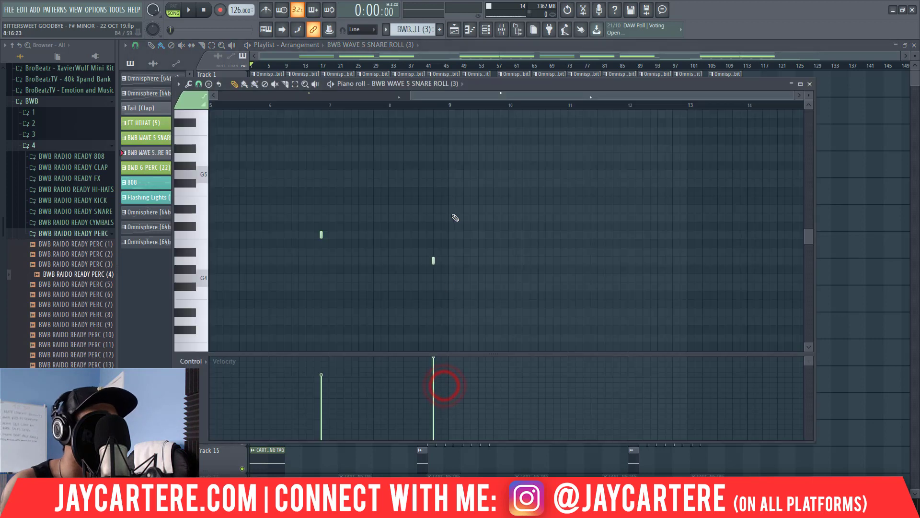
click(810, 84)
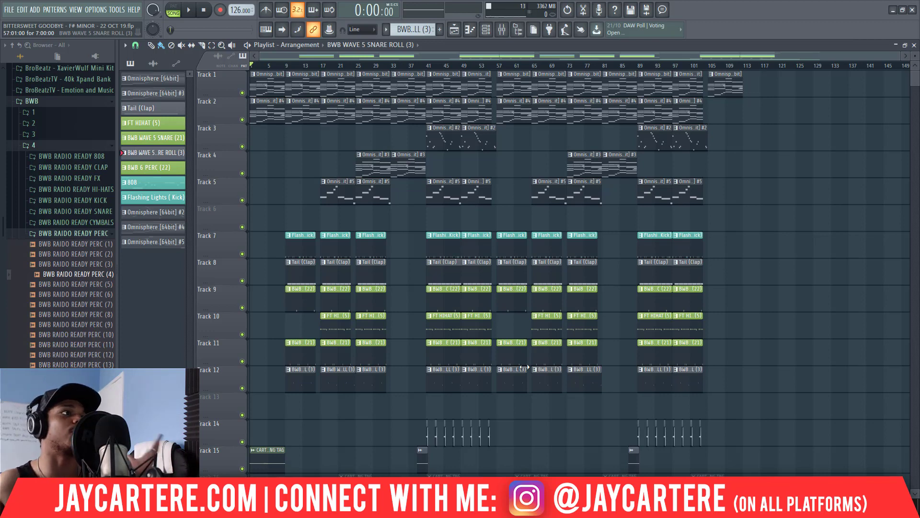
Play the full arrangement from the start, unmute Track 16 with the tag clips, and follow the playback across all tracks
key(space)
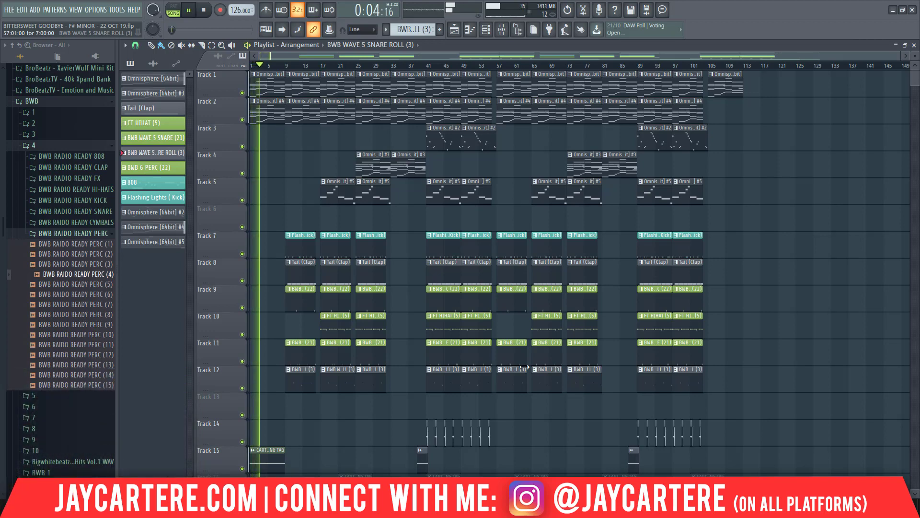
scroll(566, 384, down, 3)
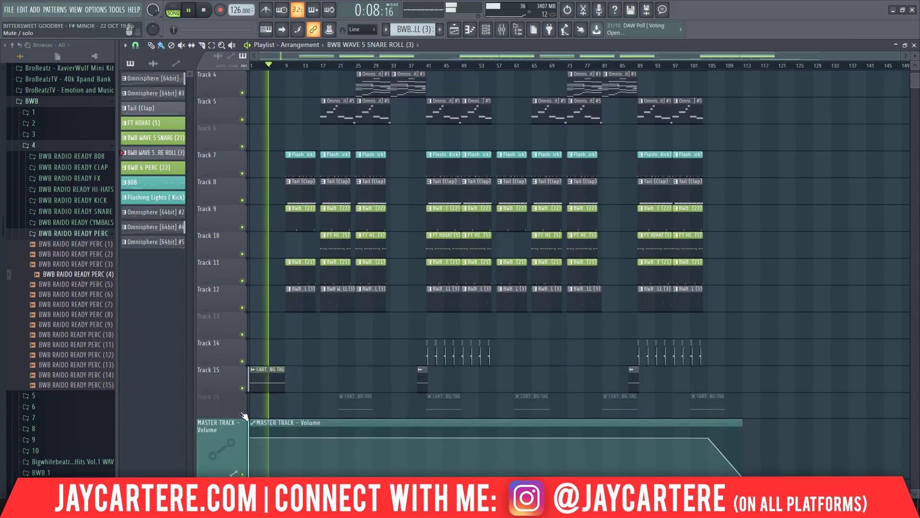
click(243, 414)
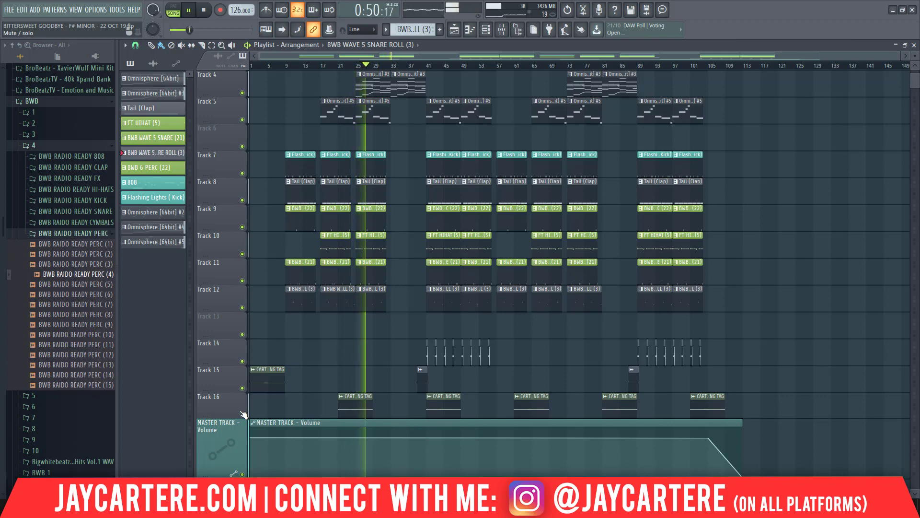
scroll(310, 371, up, 2)
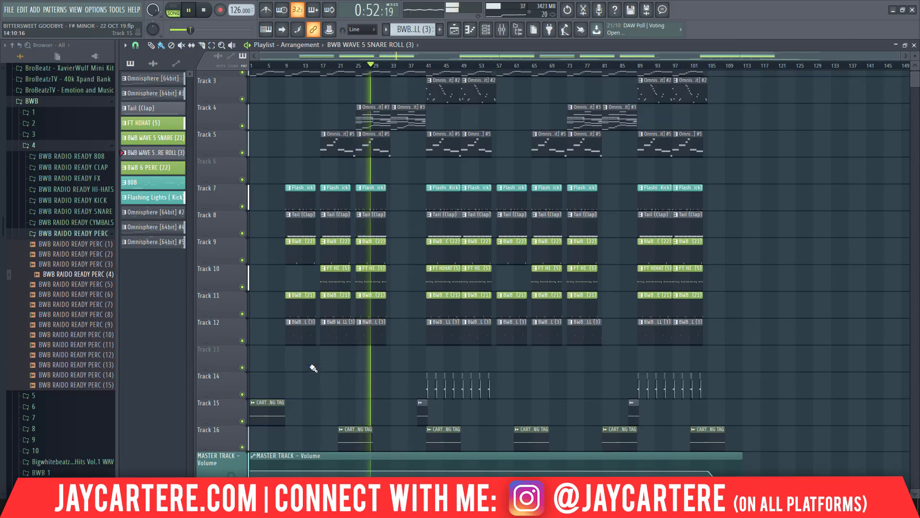
scroll(313, 368, up, 1)
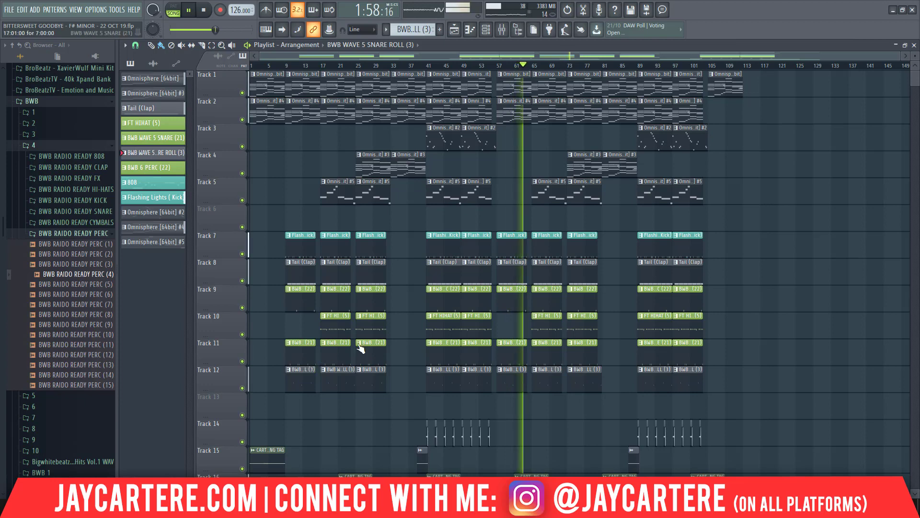
scroll(365, 344, down, 5)
scroll(356, 340, up, 5)
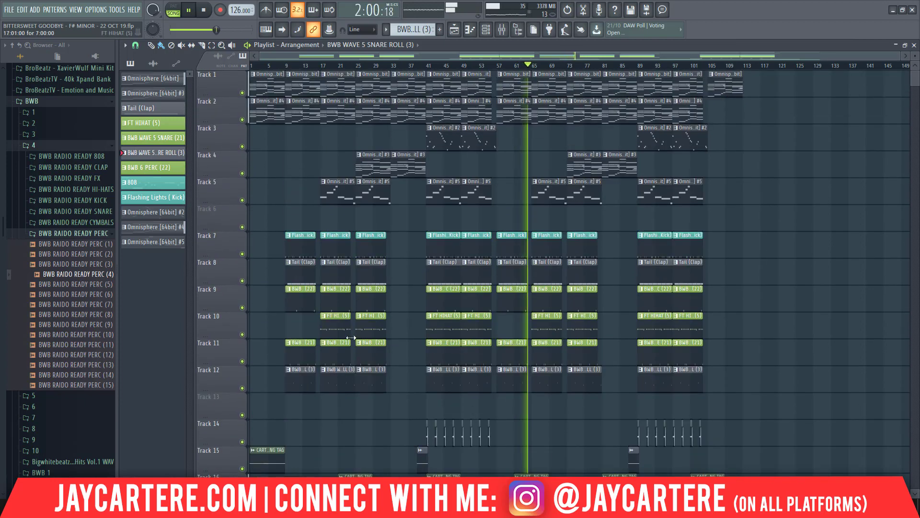